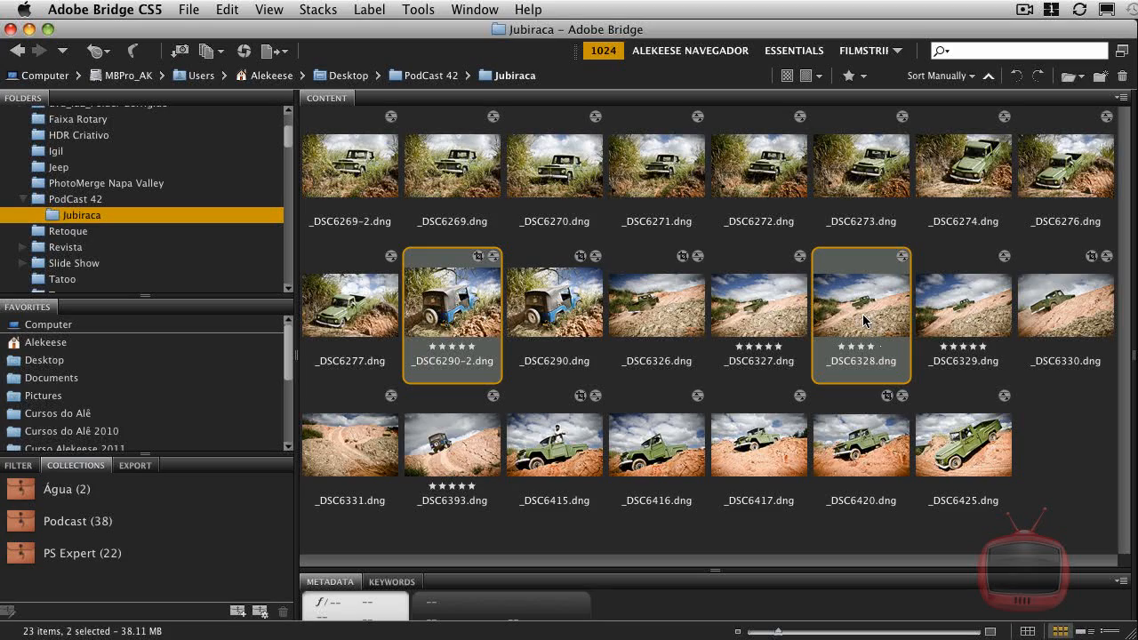
Open the two selected DNG photos in Camera Raw and crop _DSC6328.dng closer around the green truck, trimming mainly the grass side.
key("super+r")
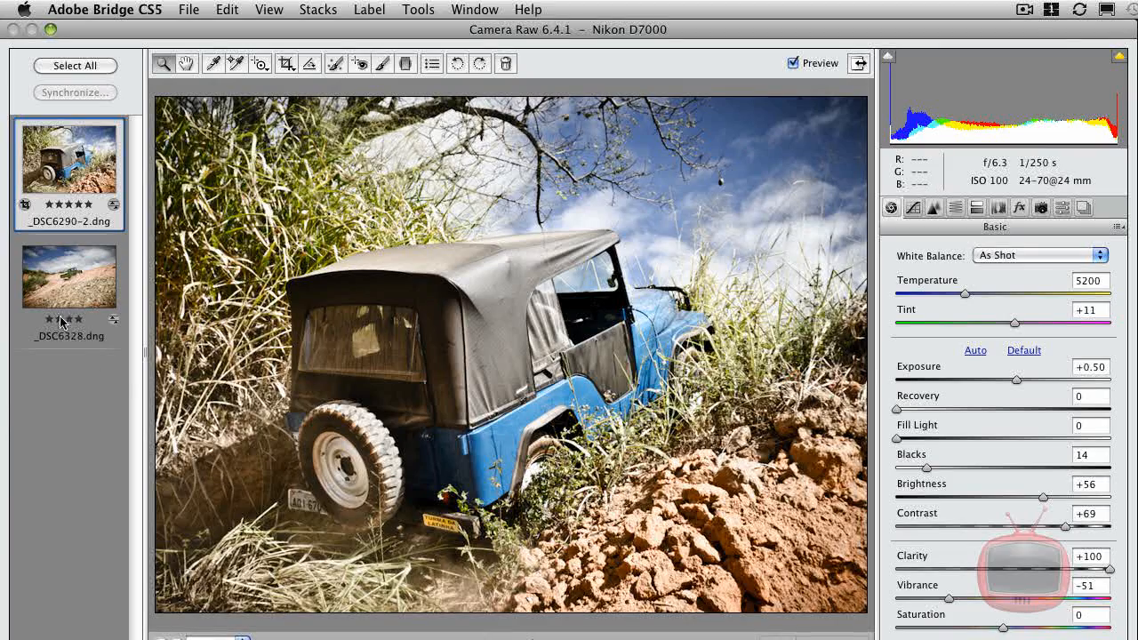
left_click(76, 290)
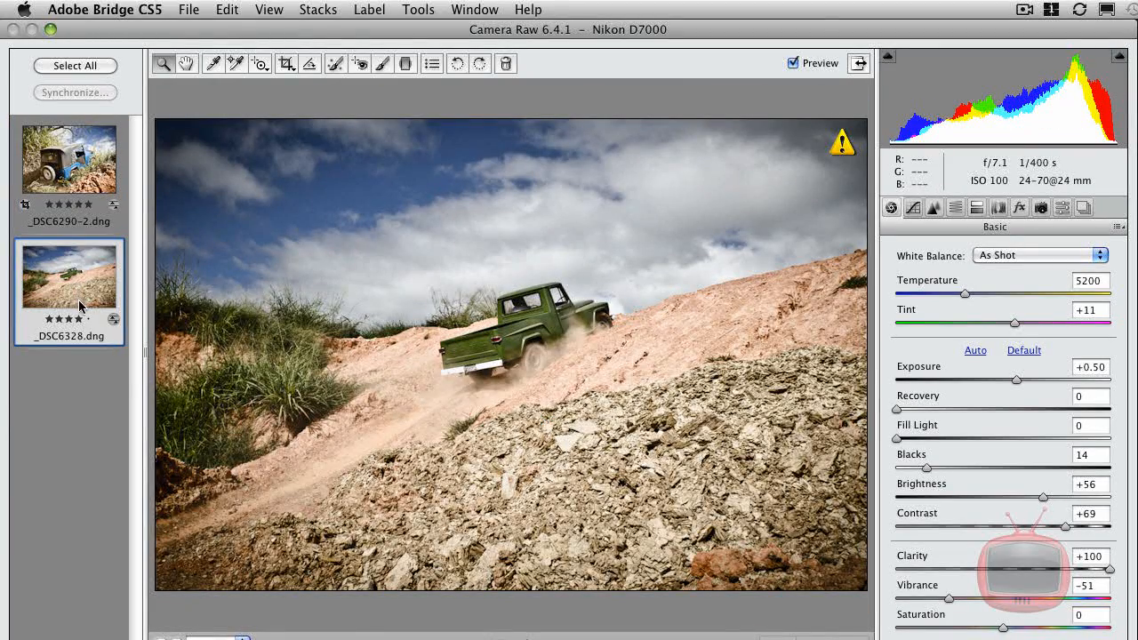
left_click(285, 64)
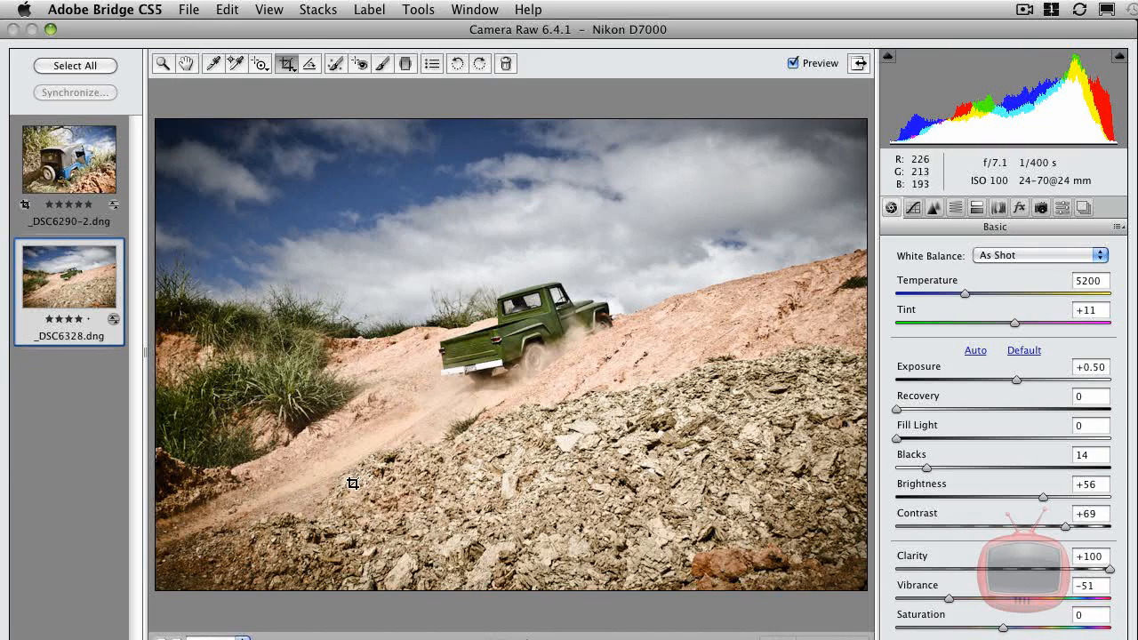
left_click_drag(352, 484, 868, 169)
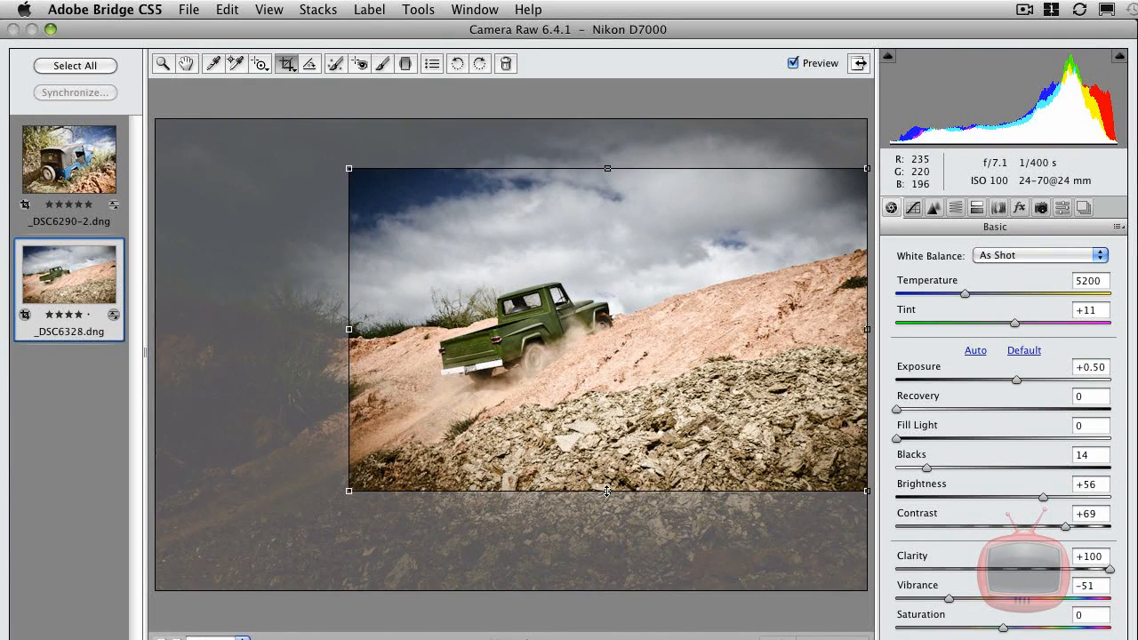
left_click_drag(608, 491, 608, 544)
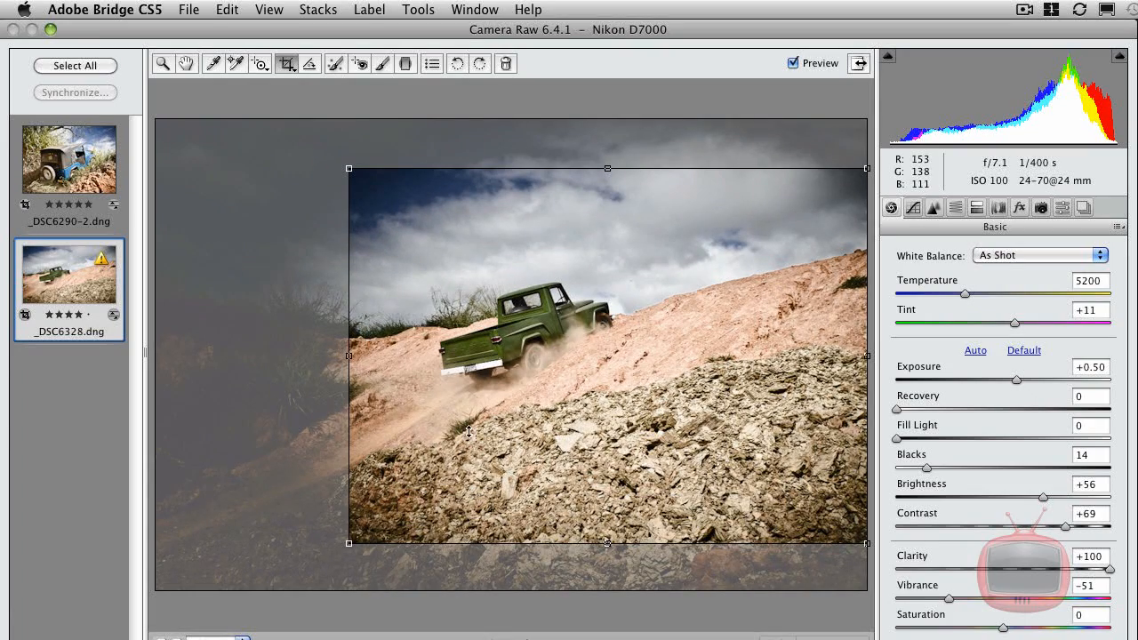
left_click_drag(348, 355, 336, 354)
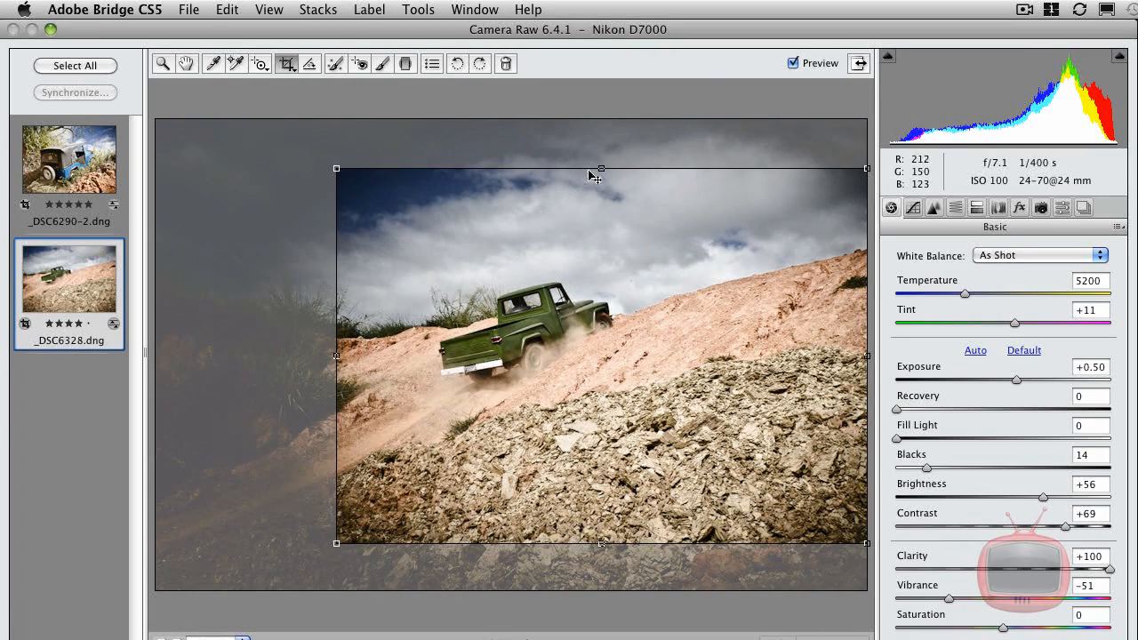
left_click_drag(602, 165, 602, 187)
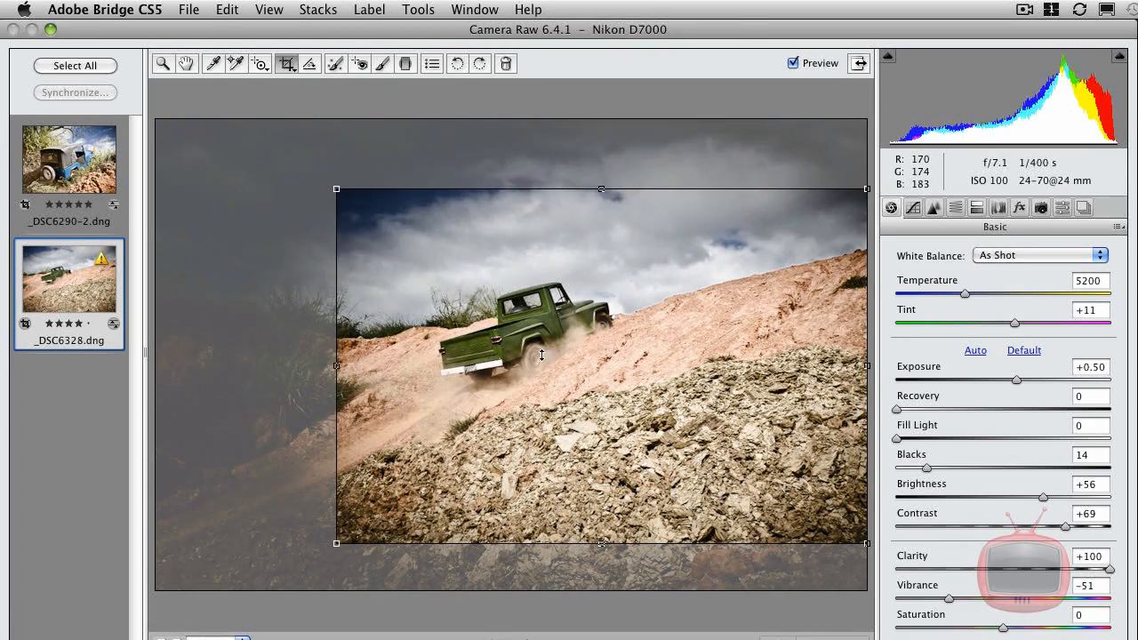
left_click_drag(340, 364, 346, 365)
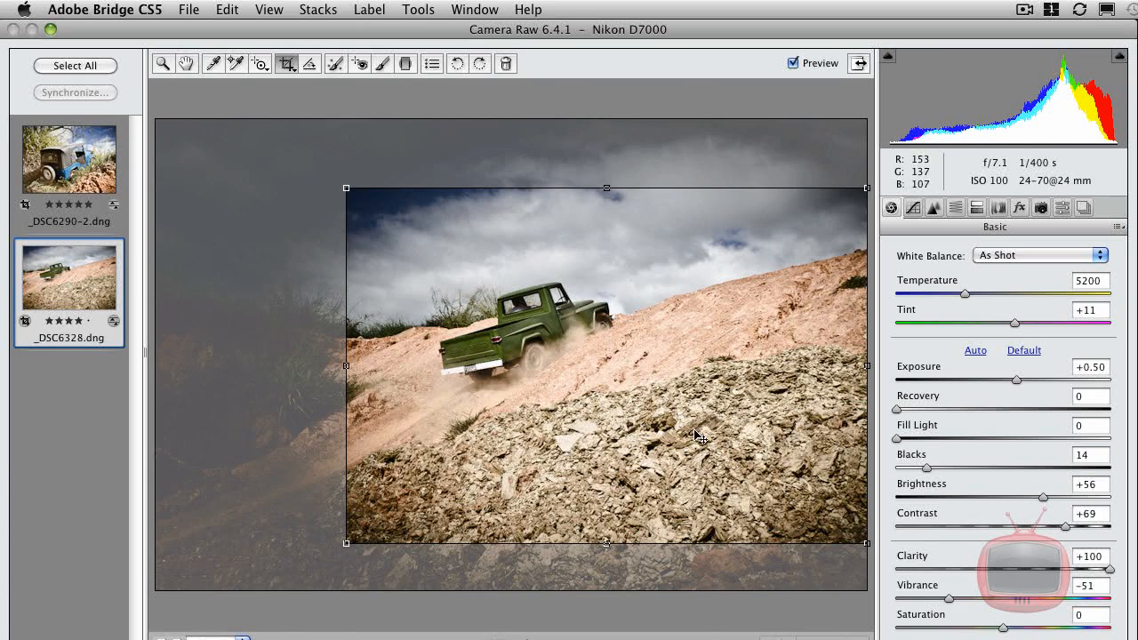
key("z")
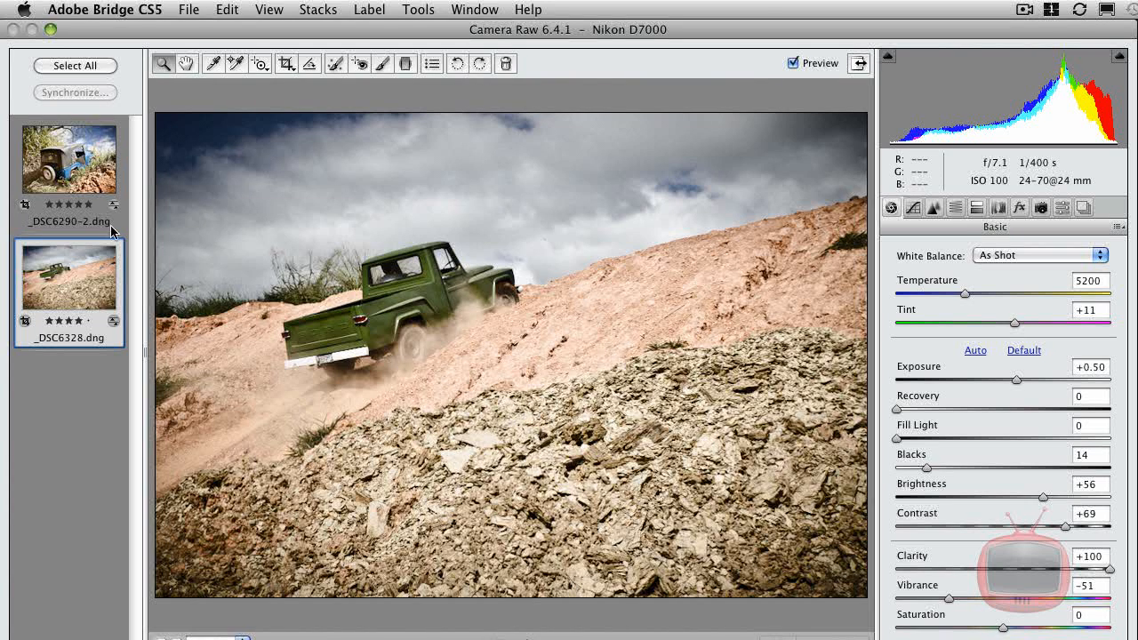
Open both Camera Raw photos in Photoshop and bring _DSC6290-2.dng to the front.
left_click(92, 163, "shift")
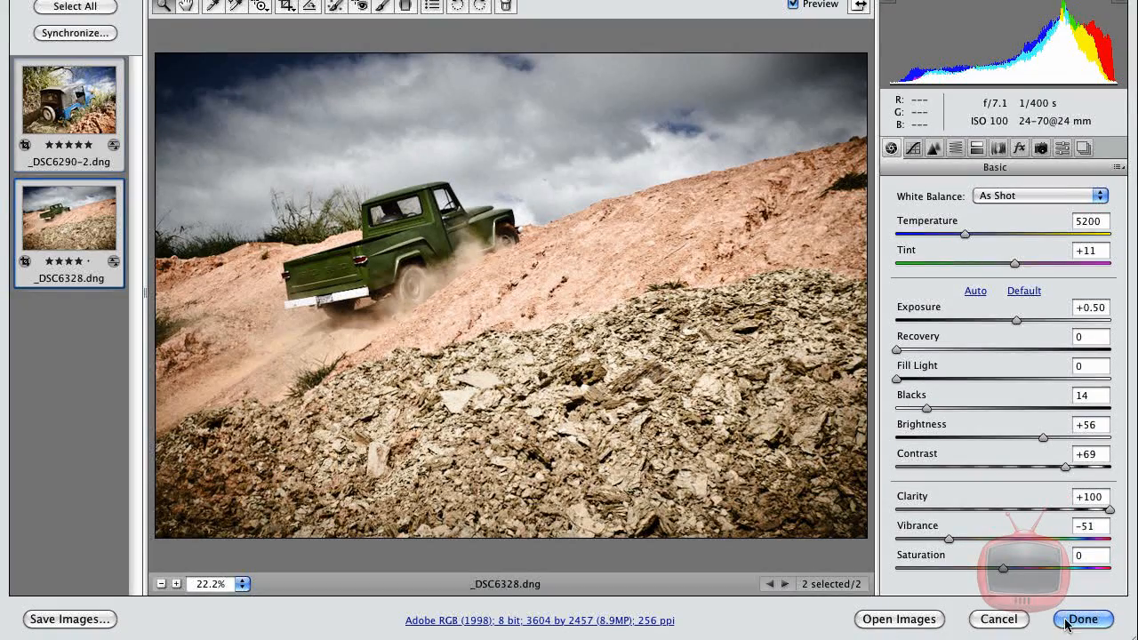
left_click(932, 627)
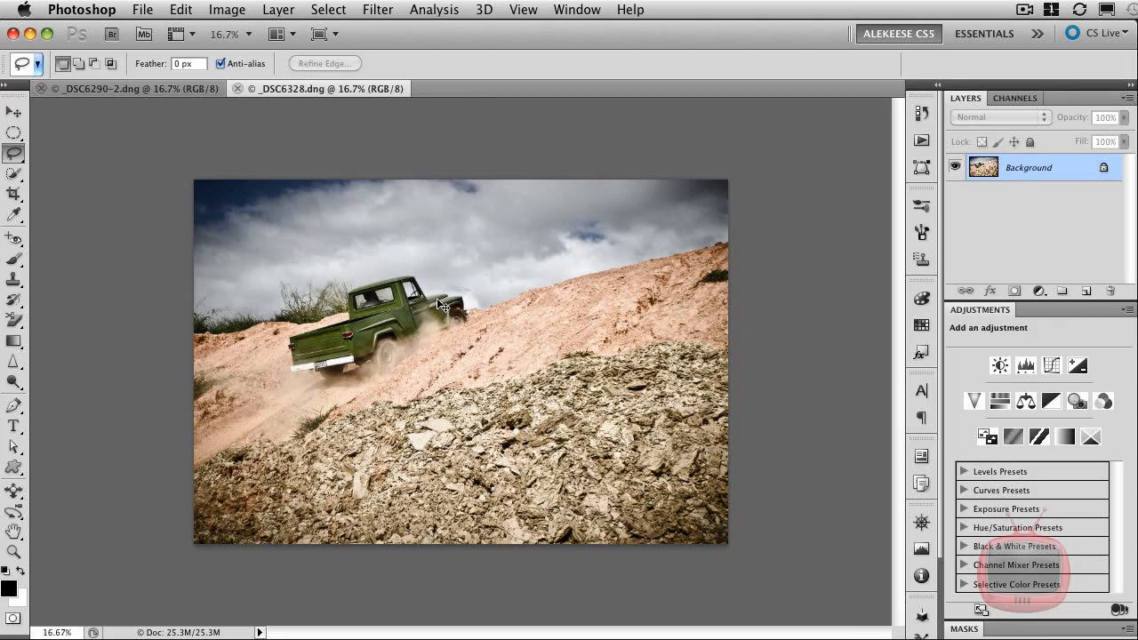
key("super+0")
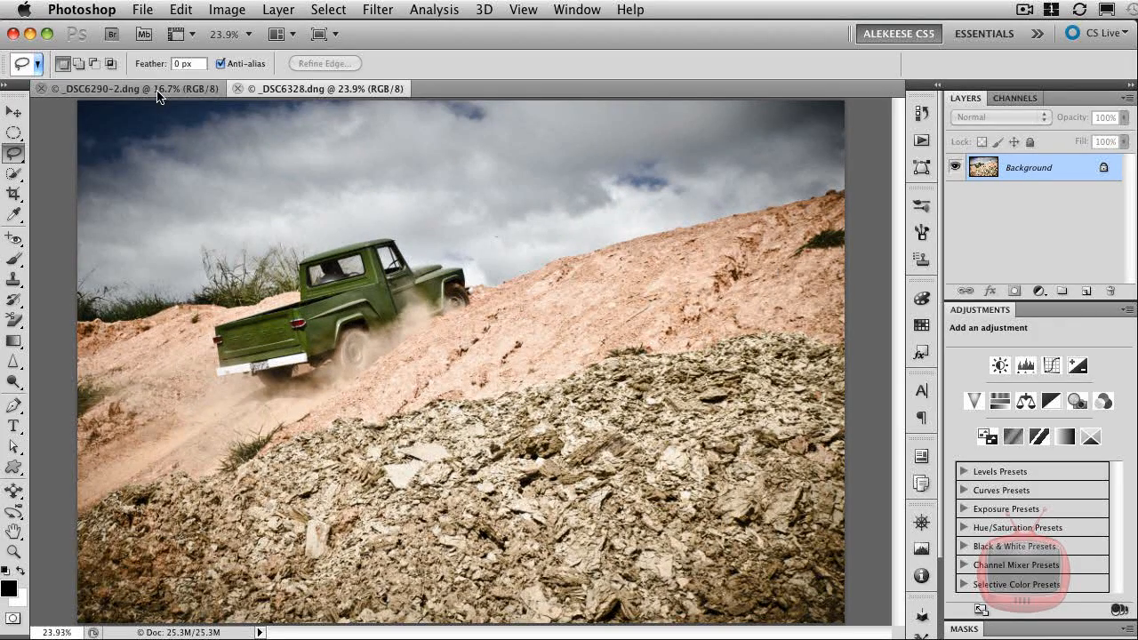
left_click(134, 89)
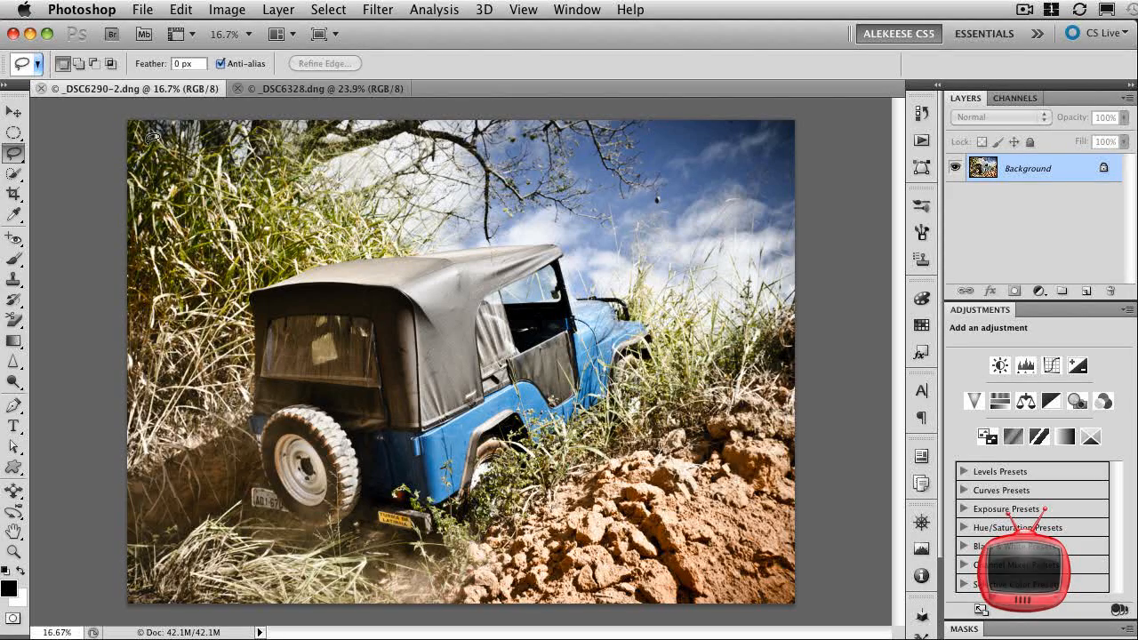
Duplicate the Background layer, name the copy Retoque and convert it for Smart Filters.
key("super+j")
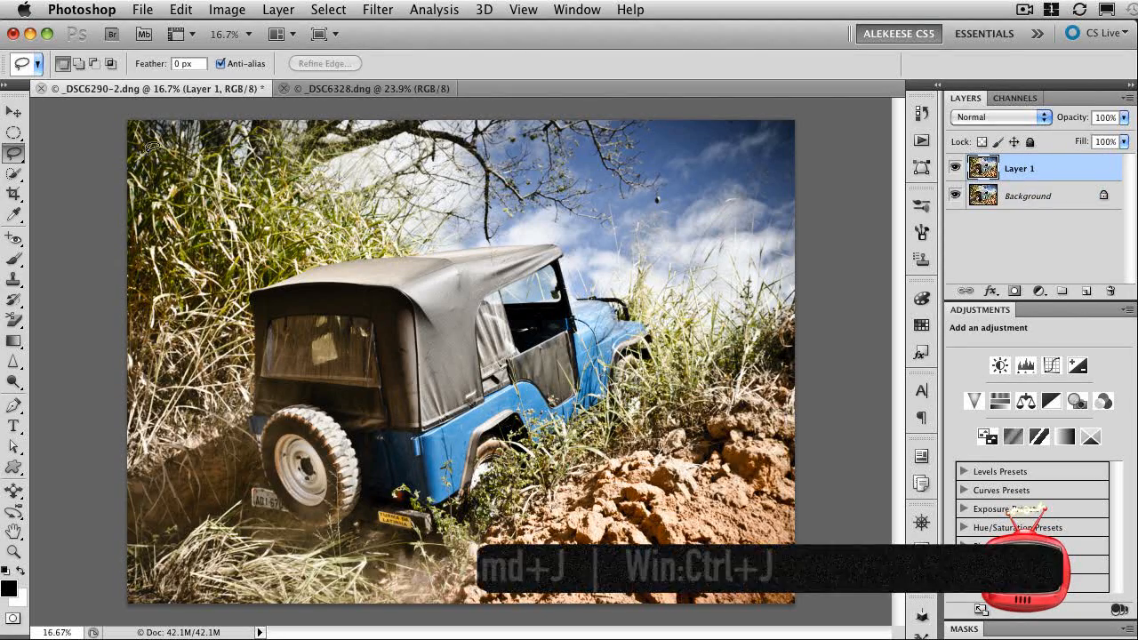
double_click(1021, 168)
type("Retoque")
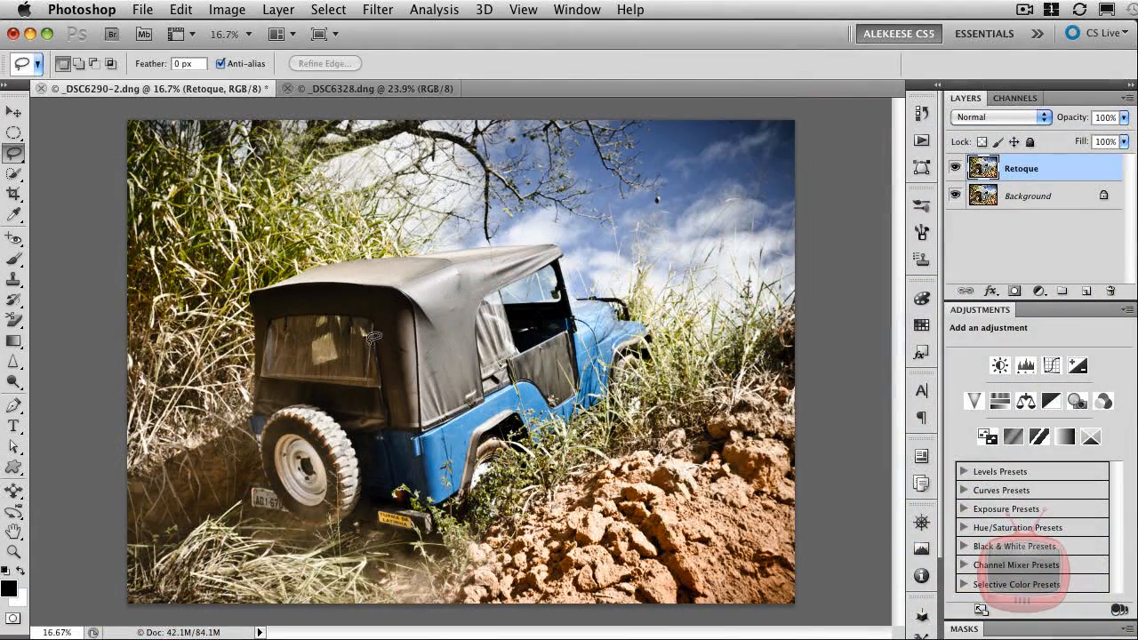
left_click(380, 8)
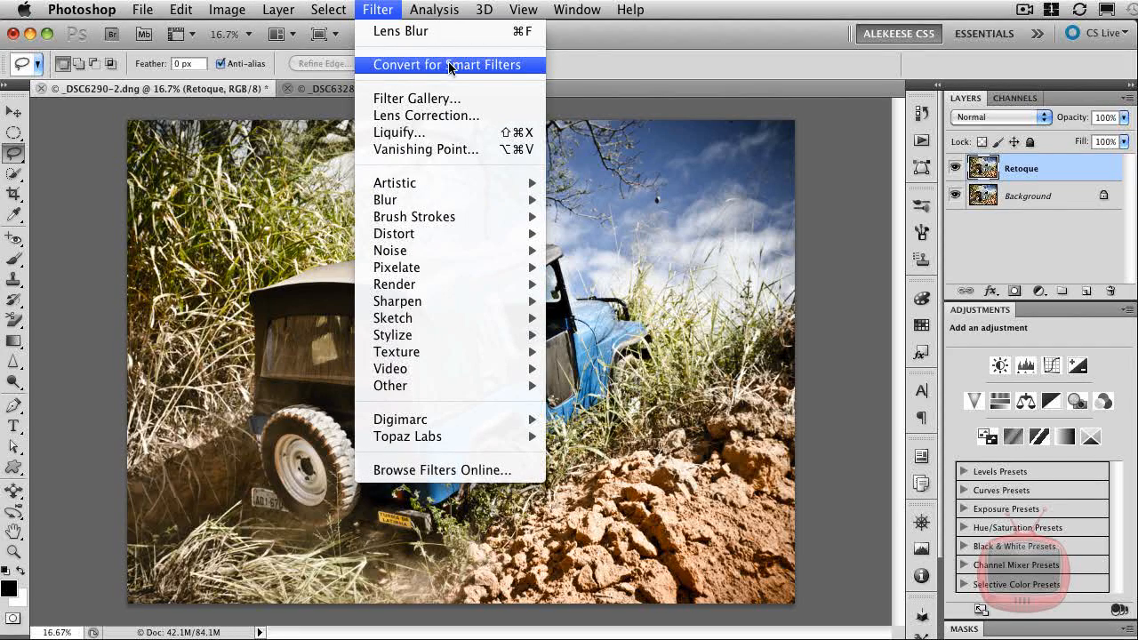
left_click(507, 66)
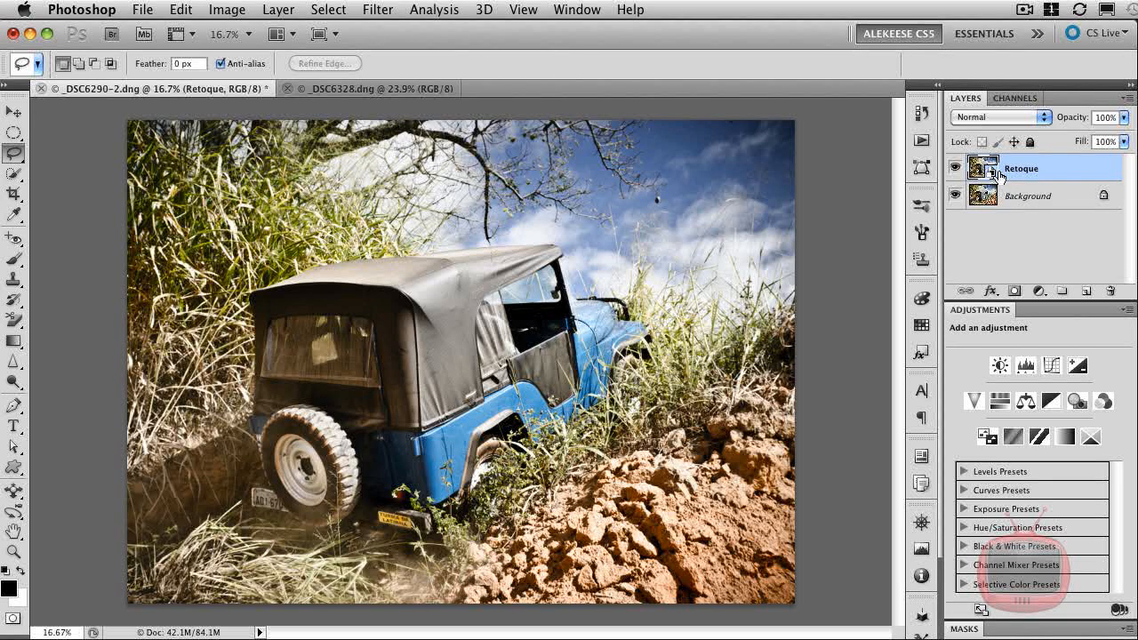
Apply a Radial Blur to the Retoque layer using the Zoom method and Draft quality, with the blur centre nudged slightly off the middle.
left_click(386, 9)
mouse_move(415, 207)
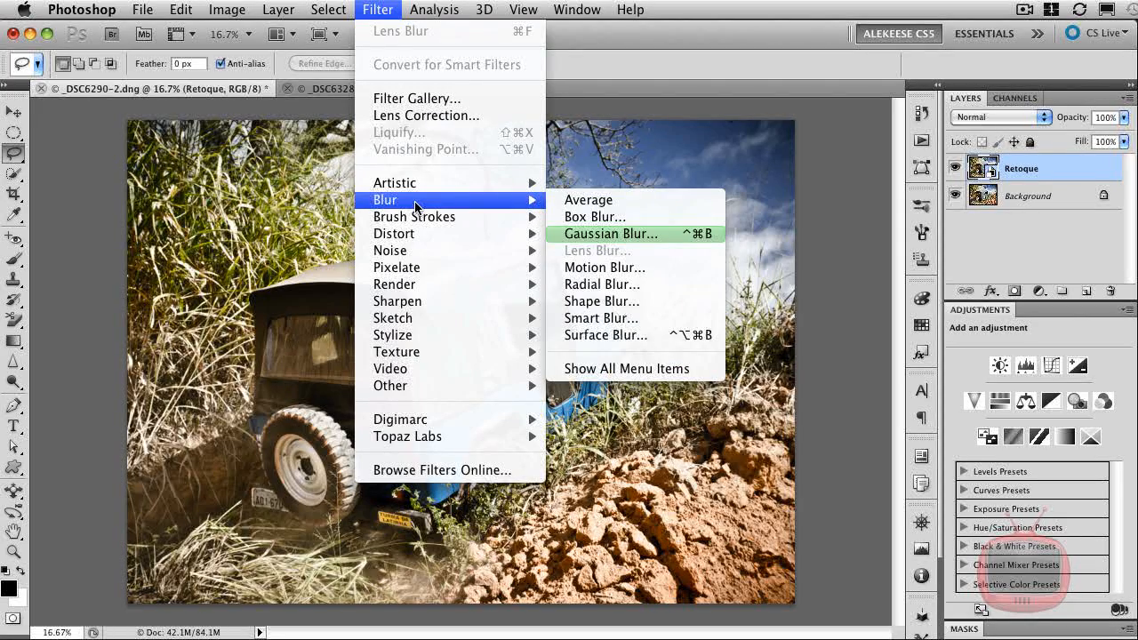
left_click(656, 284)
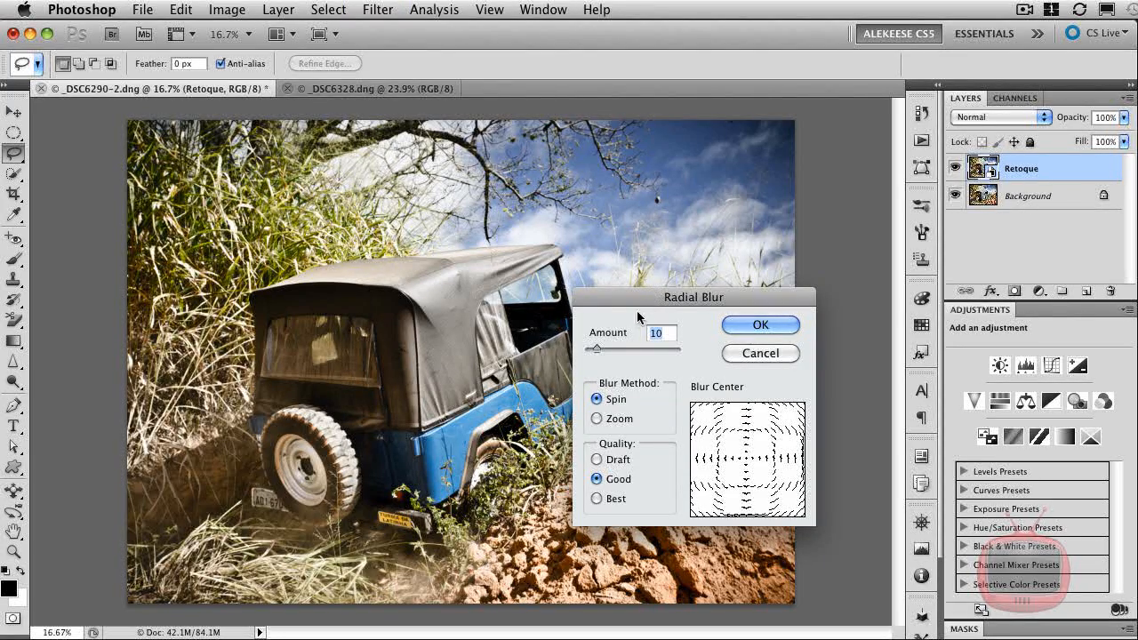
left_click(601, 419)
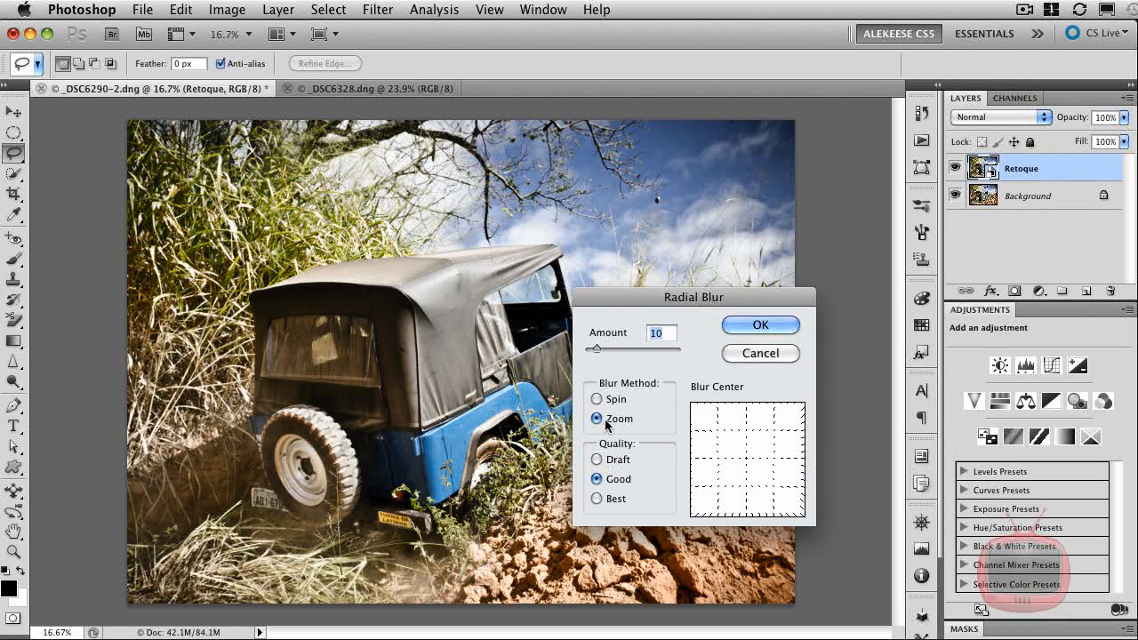
left_click(616, 400)
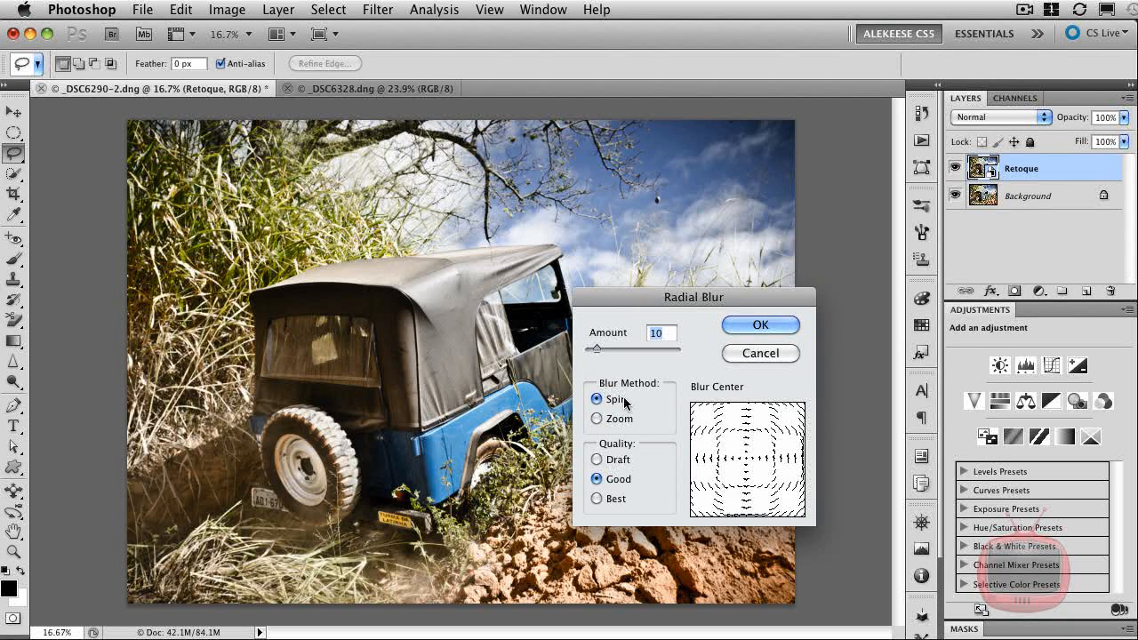
left_click(628, 423)
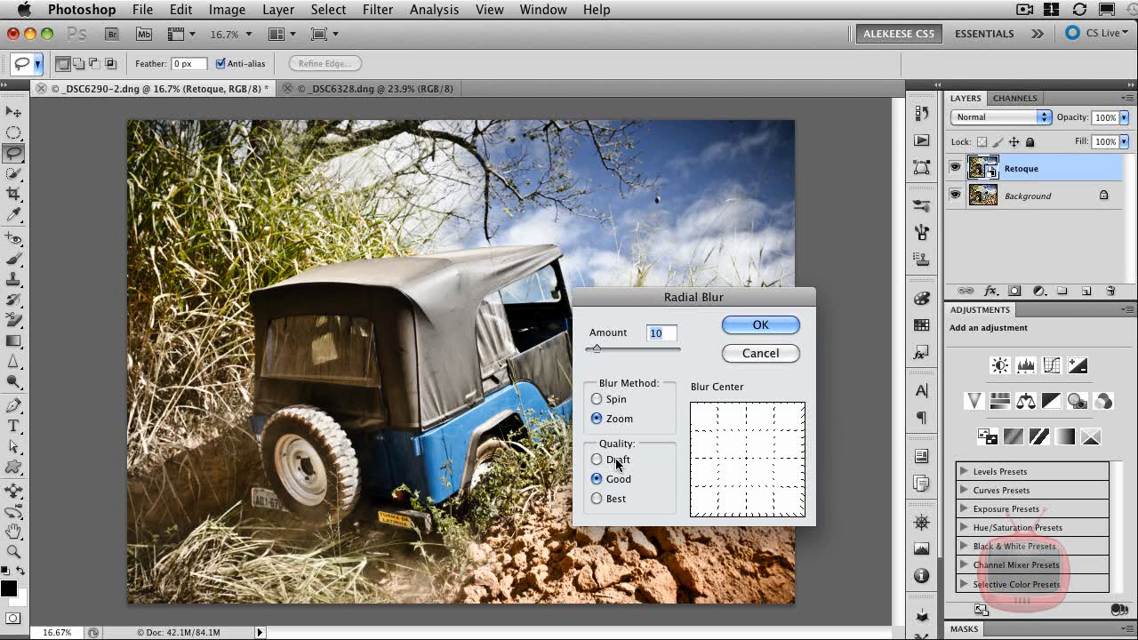
left_click(623, 461)
mouse_move(745, 460)
left_mouse_down()
mouse_move(799, 411)
mouse_move(727, 491)
mouse_move(752, 447)
mouse_move(749, 457)
left_mouse_up()
left_click(774, 329)
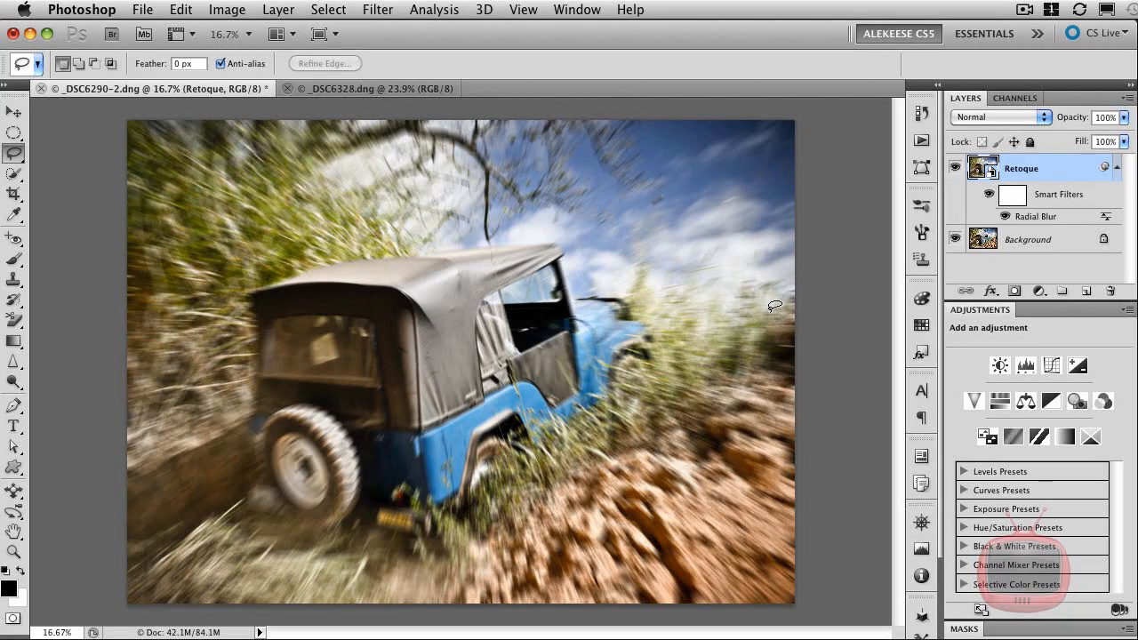
Compare the jeep photo up close with and without the Radial Blur.
key("super+plus")
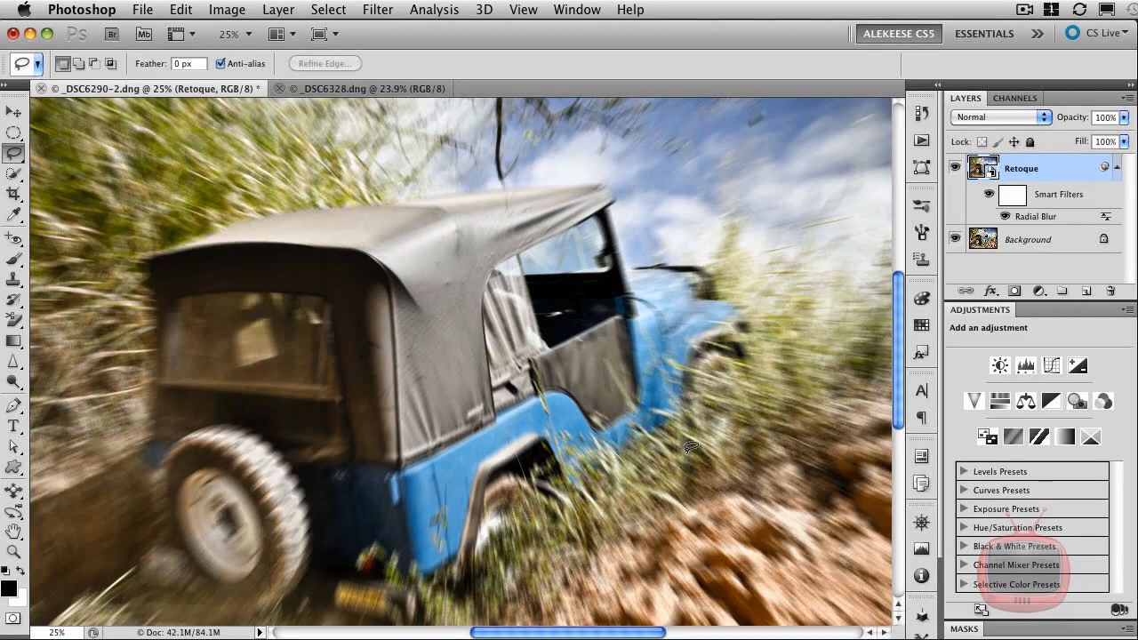
left_click_drag(692, 448, 694, 407)
key("super+z")
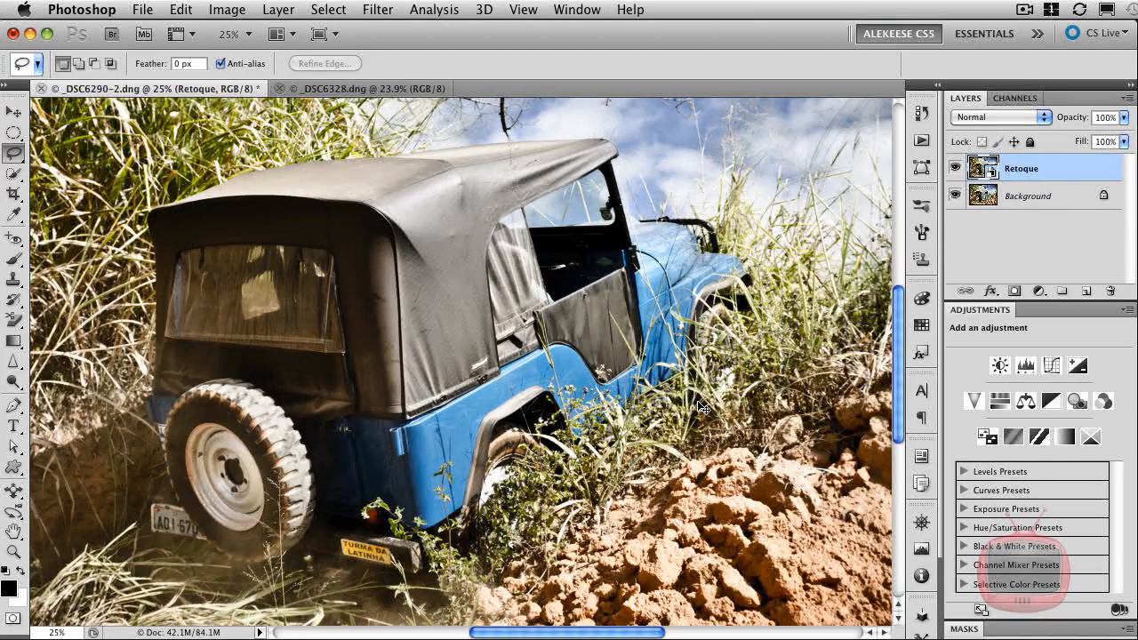
key("super+z")
key("super+z")
key("super+z")
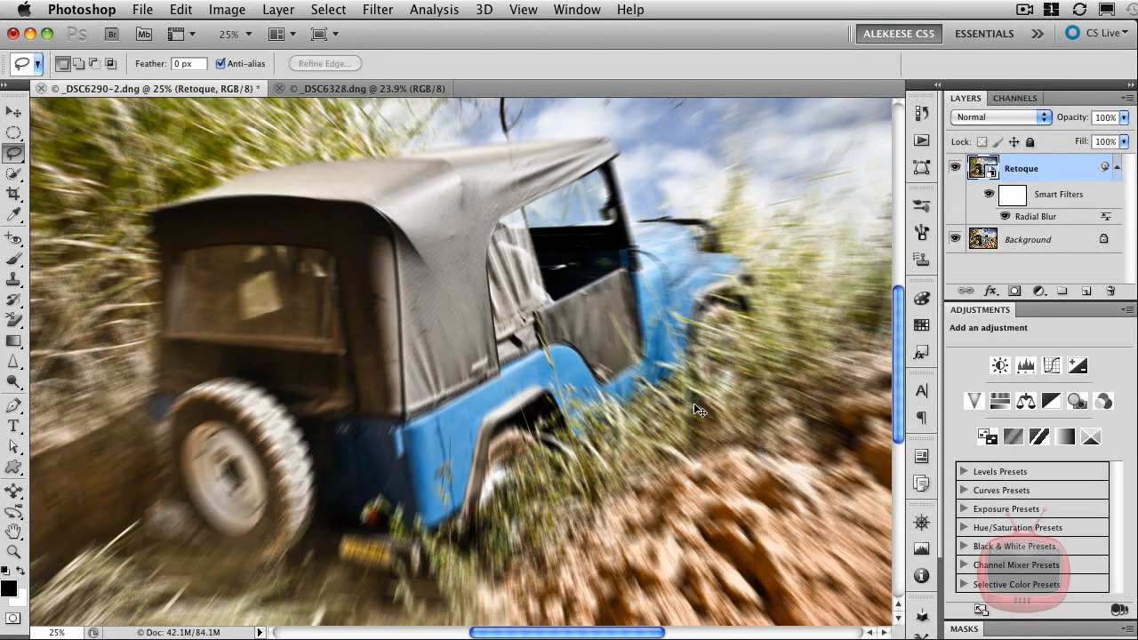
key("super+minus")
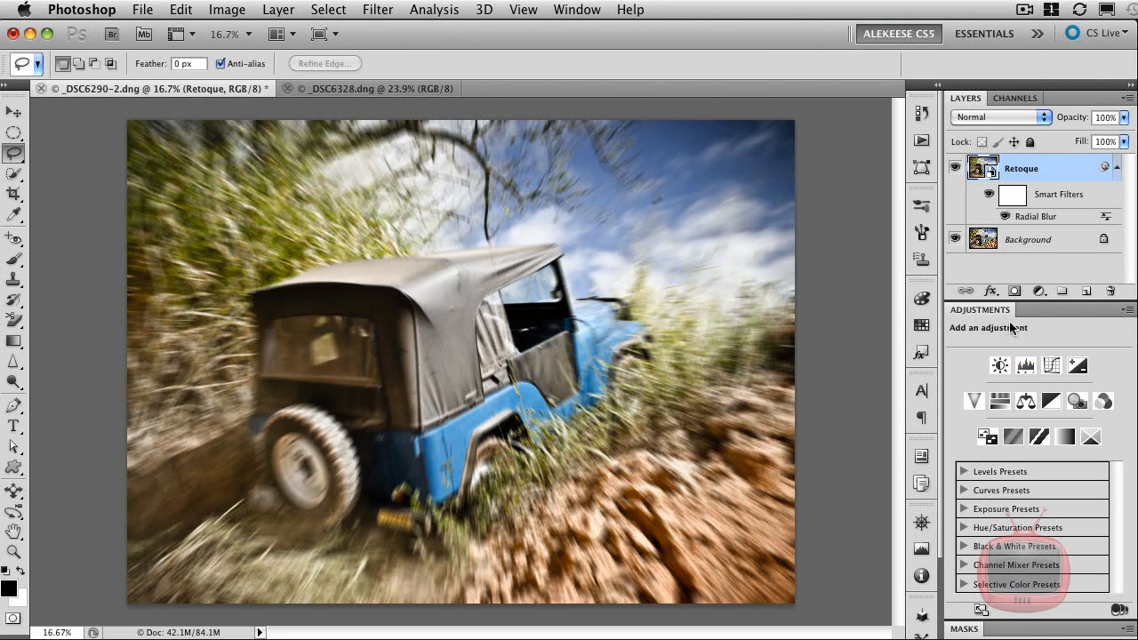
Add a Levels adjustment layer with the black input at 29 and the white input at 226.
left_click(1026, 366)
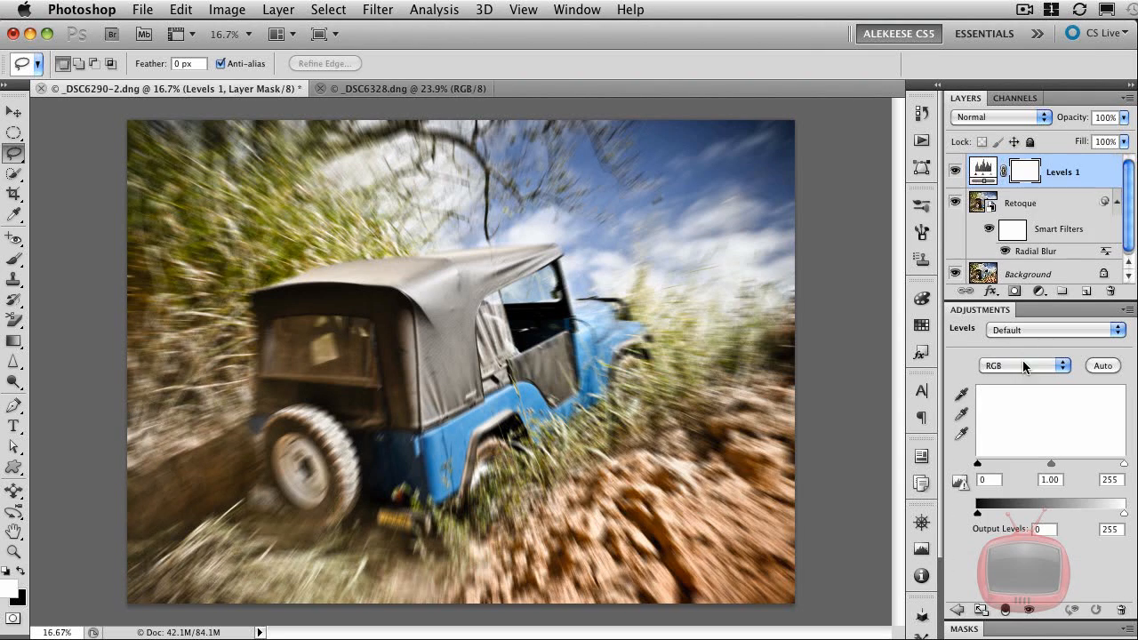
left_click_drag(978, 466, 998, 464)
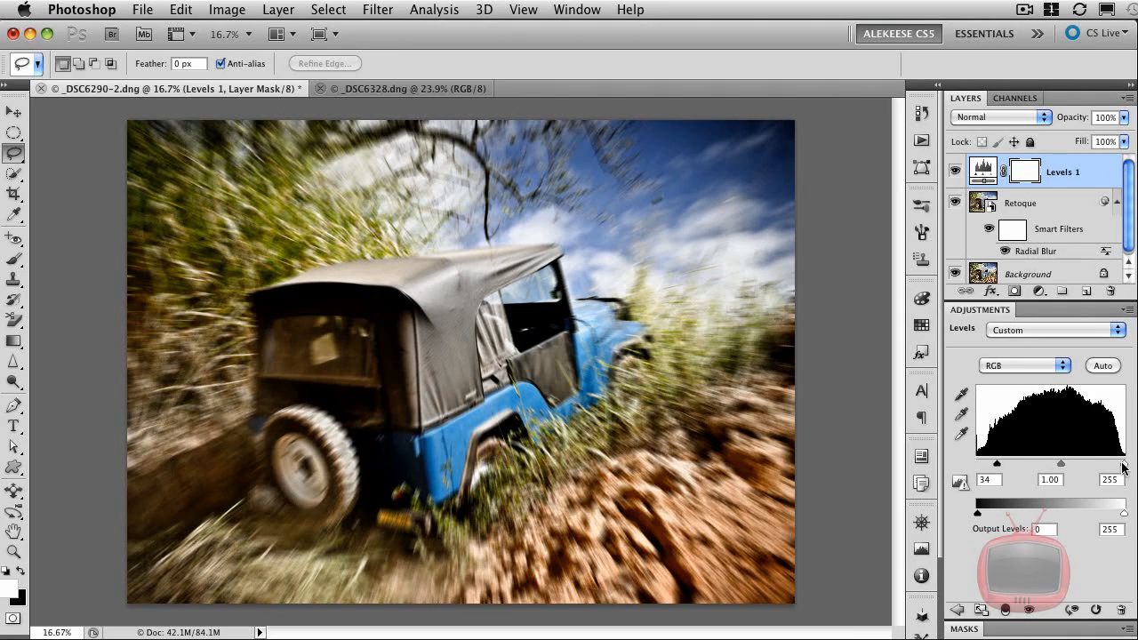
left_click_drag(1118, 465, 1102, 466)
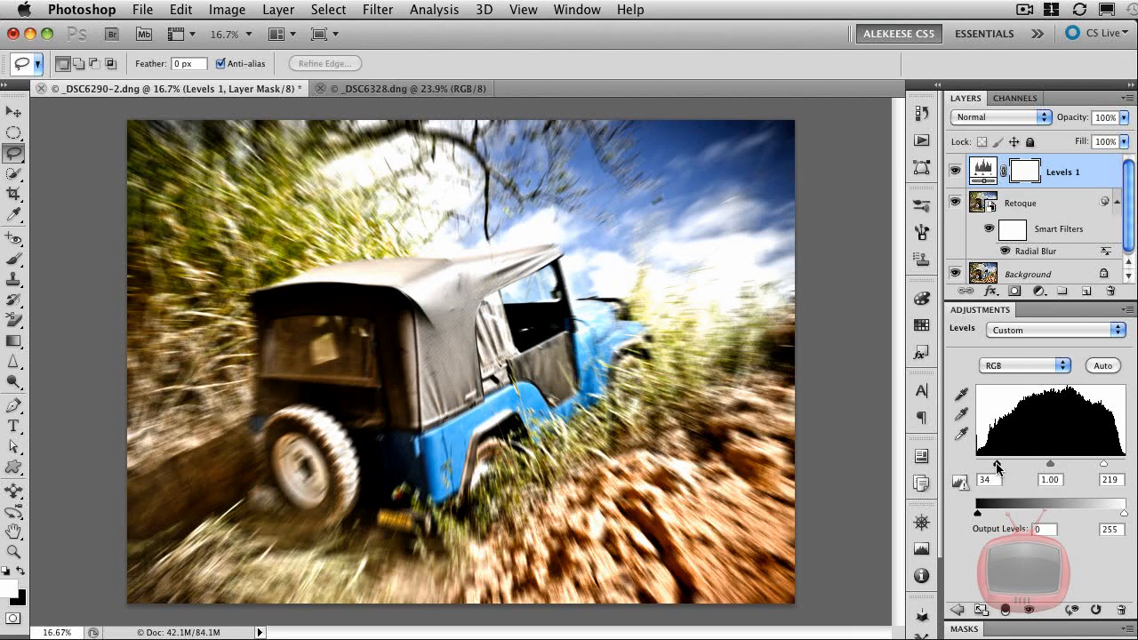
left_click_drag(998, 467, 1107, 465)
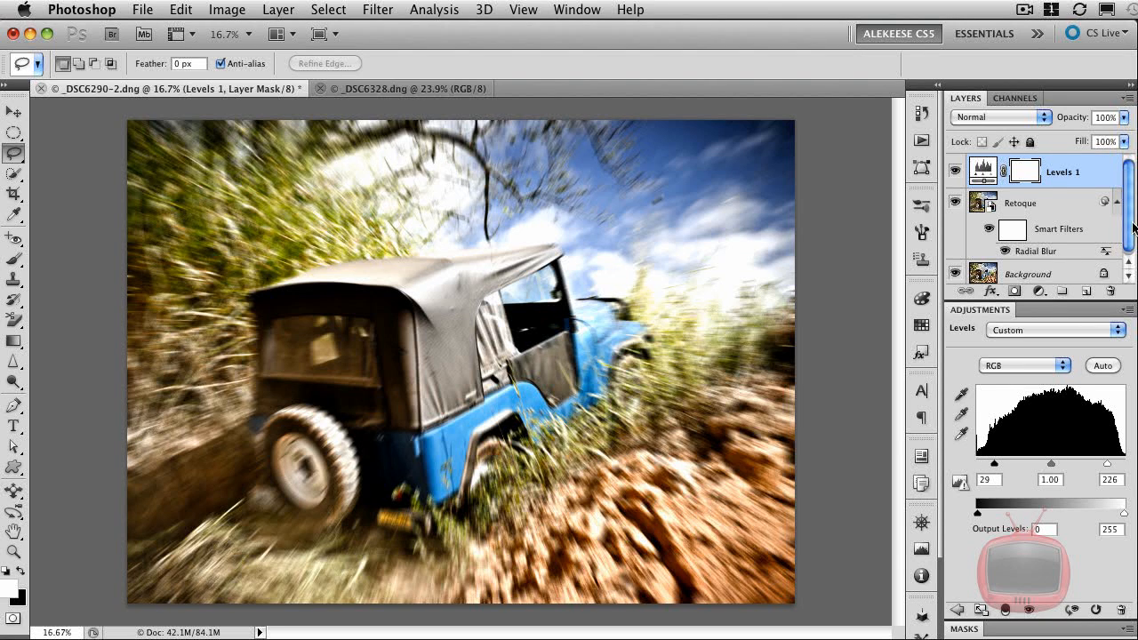
Compare the original Background alone with the full blurred and contrast-adjusted layer stack, including at a closer view.
left_click_drag(1130, 219, 1129, 227)
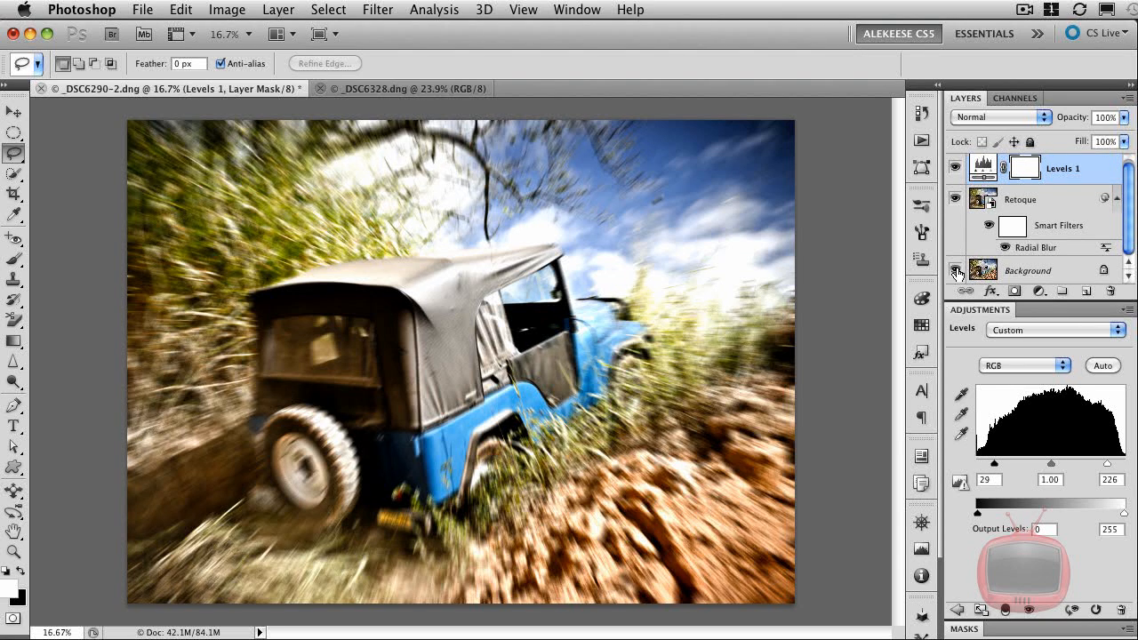
left_click(957, 272, "alt")
left_click(956, 272, "alt")
key("super+equal")
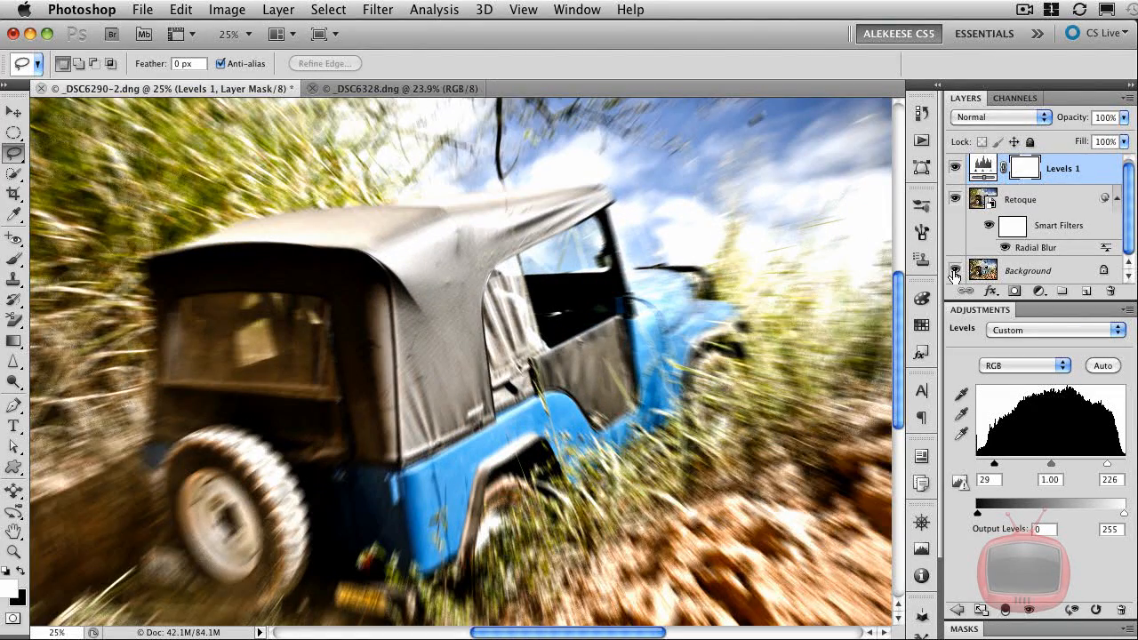
left_click(954, 272, "alt")
left_click(954, 272, "alt")
left_click(954, 273, "alt")
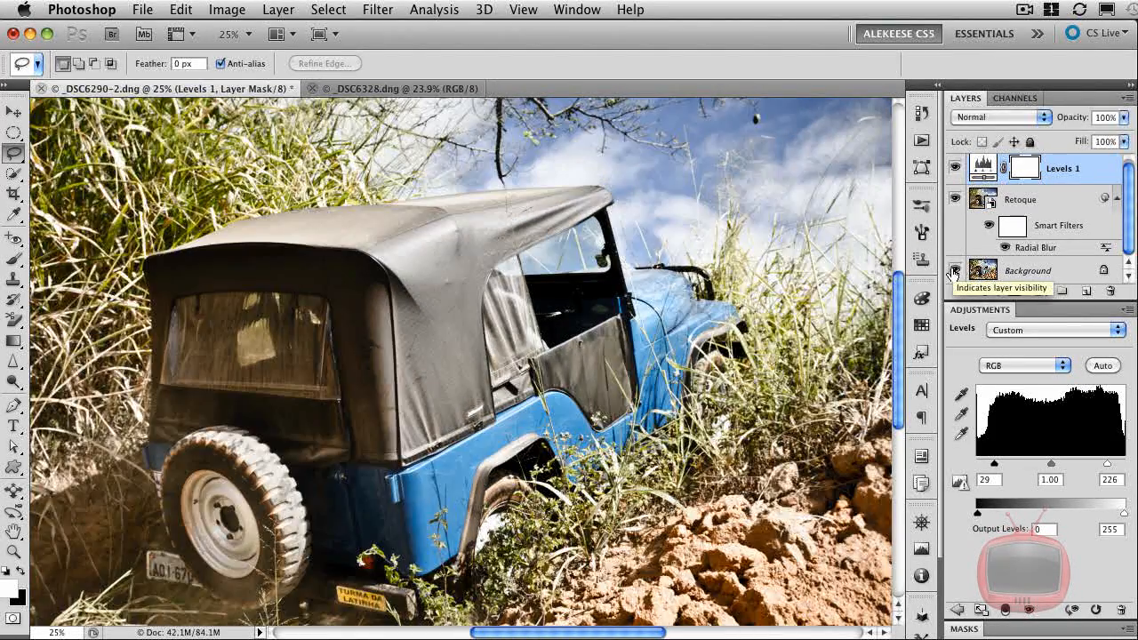
left_click(954, 272, "alt")
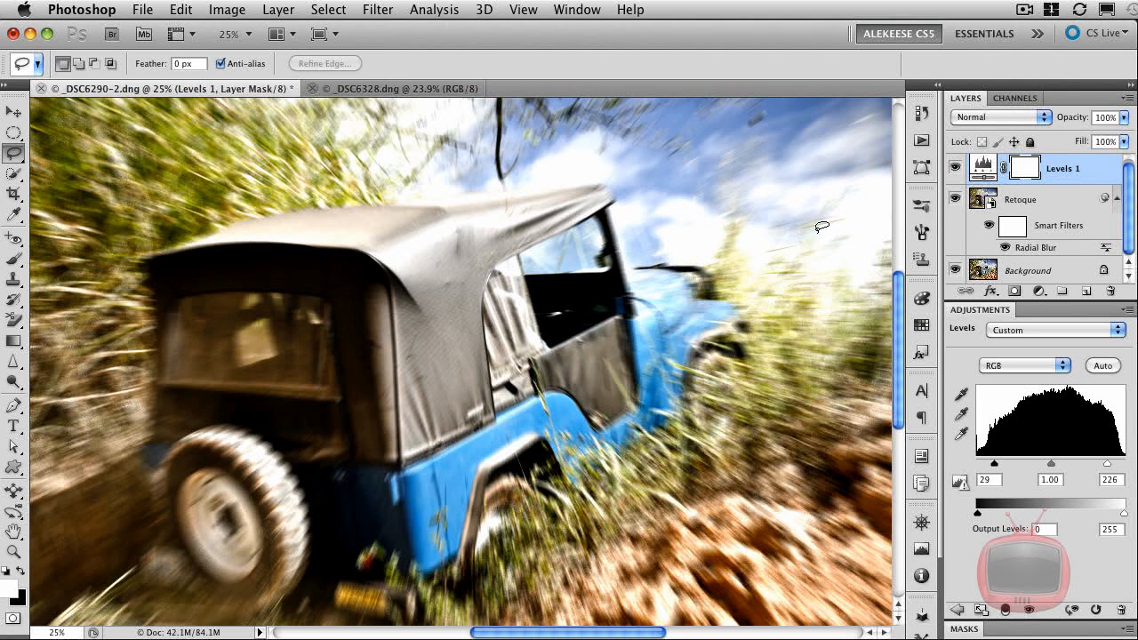
Mask the Retoque layer with a black-to-white radial gradient running outward from the jeep's door, and set the mask density to 80%.
left_click(979, 201)
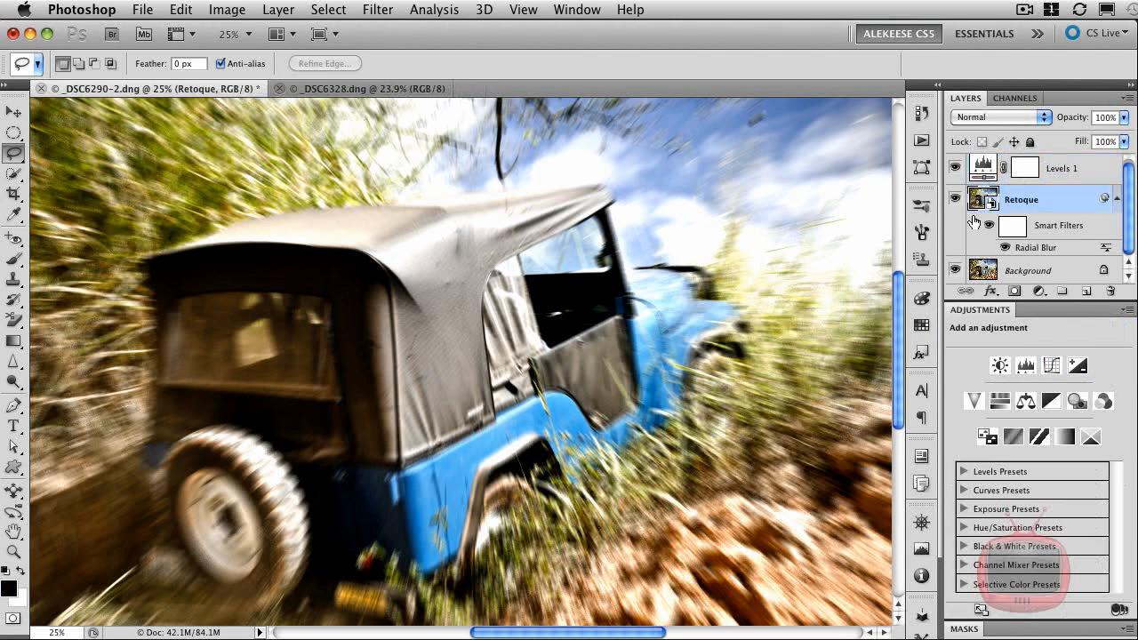
left_click(1015, 291)
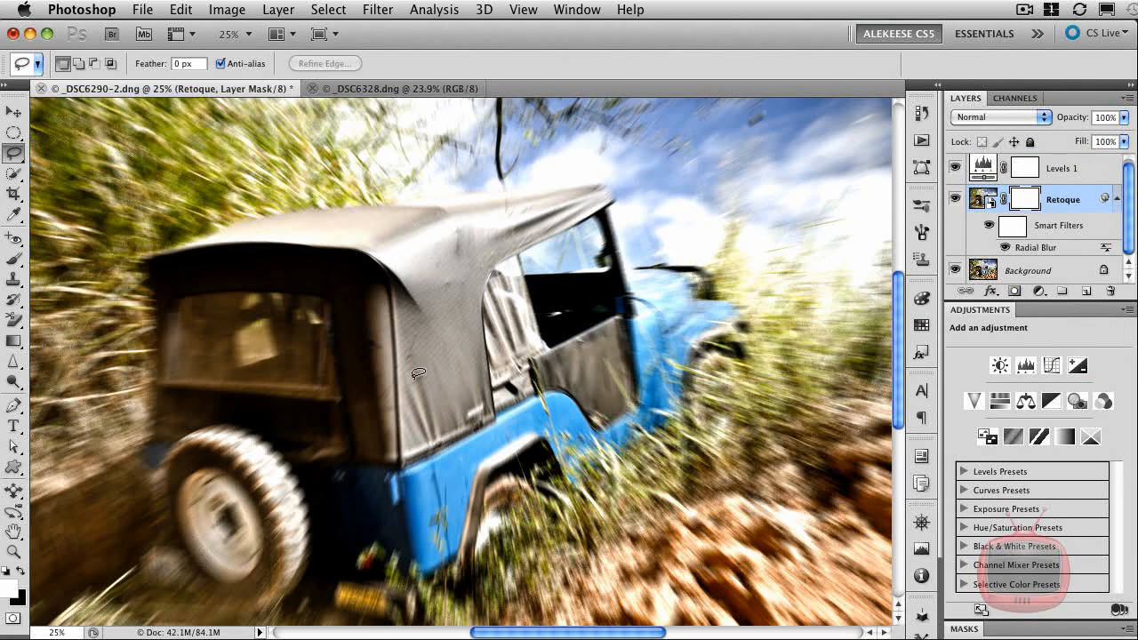
left_click(14, 342)
left_click(176, 64)
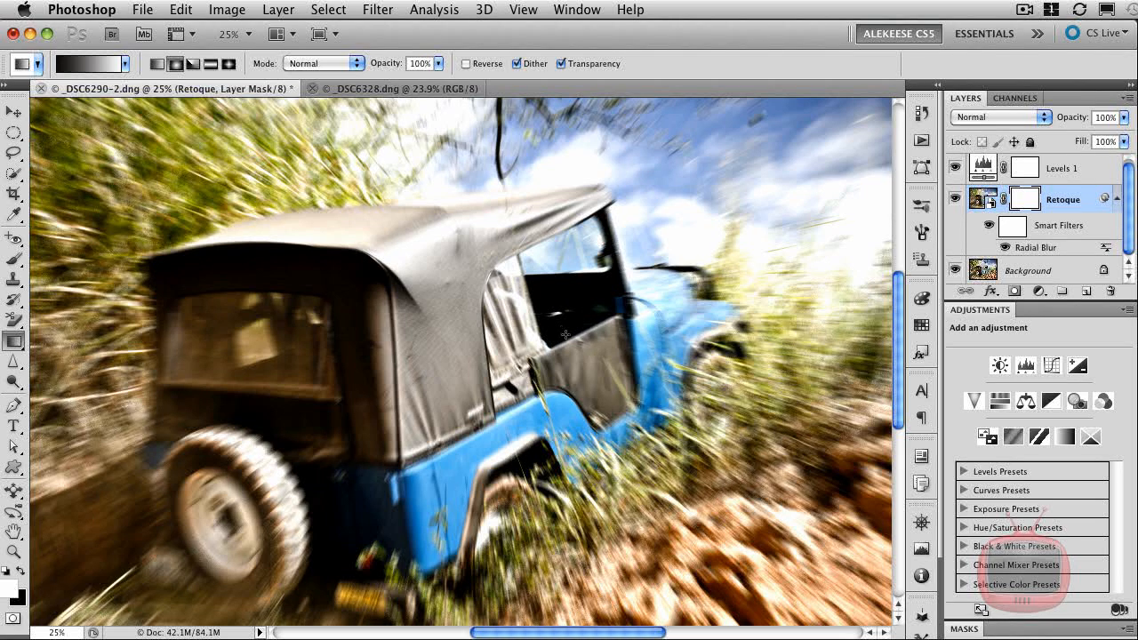
left_click_drag(565, 334, 861, 585)
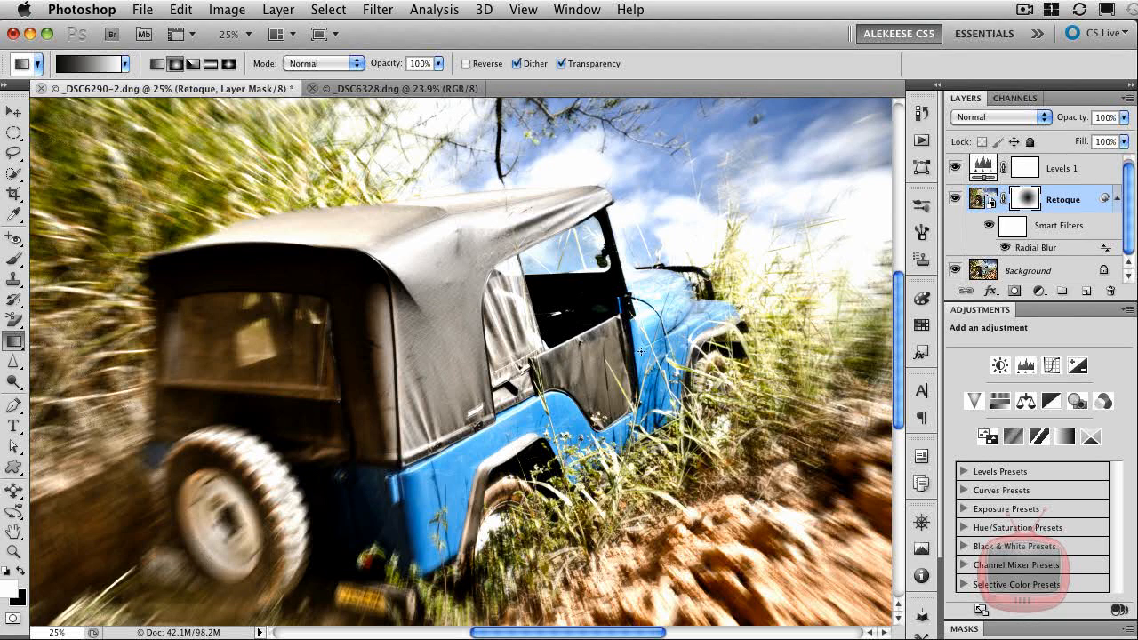
left_click(965, 628)
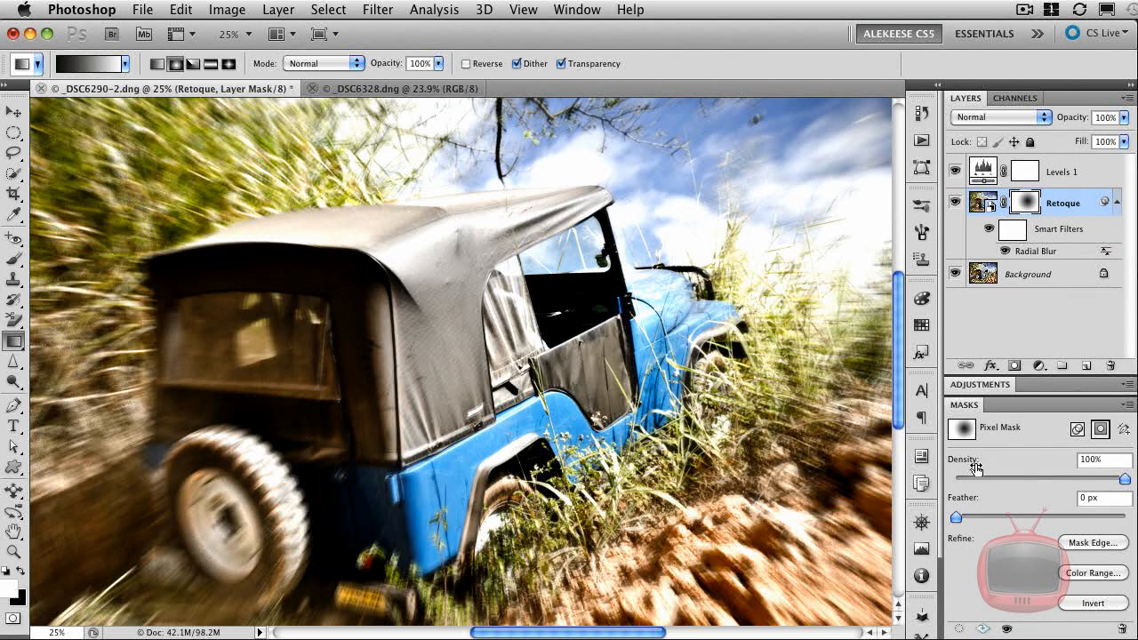
left_click_drag(1123, 481, 1092, 482)
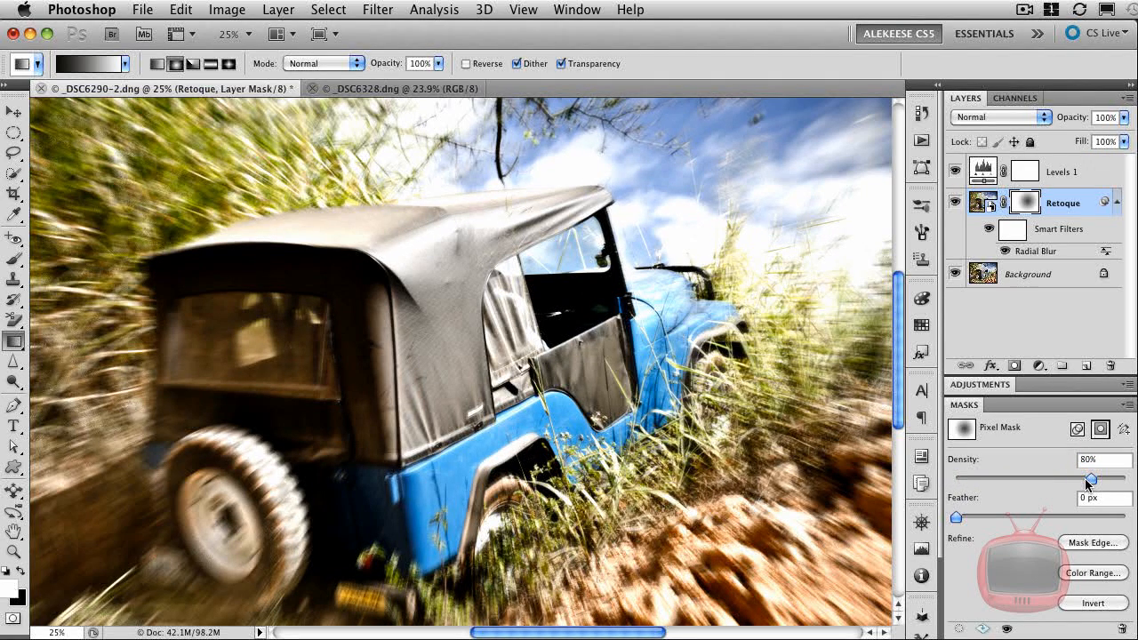
Compare the original Background alone with the masked blur and Levels stack, both close up and with the whole photo in view.
left_click(955, 276, "alt")
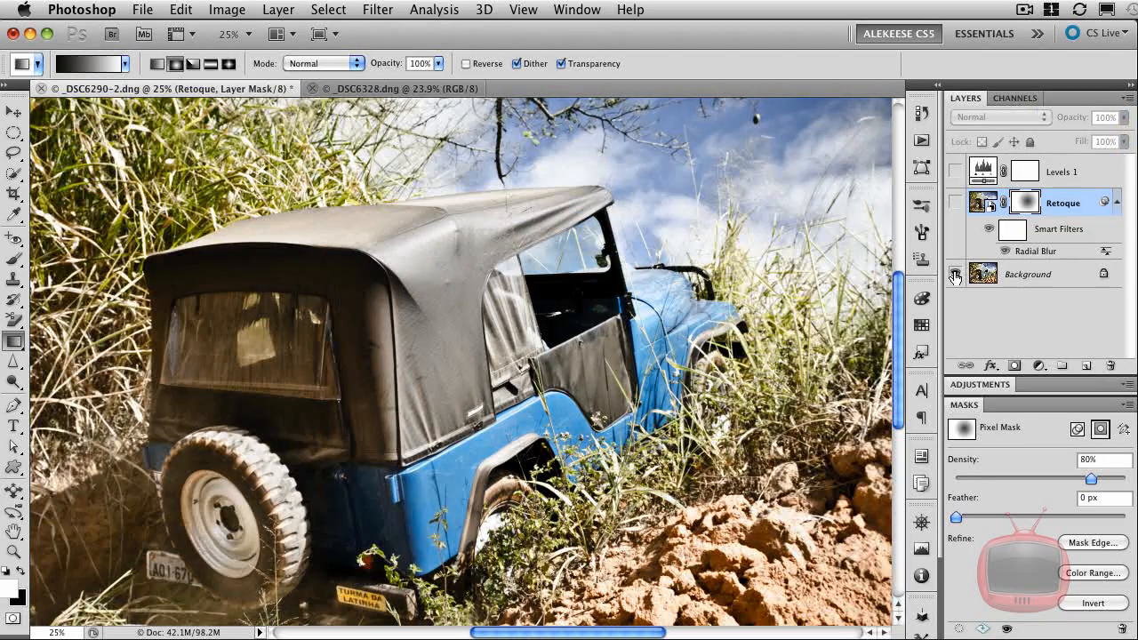
left_click(956, 276, "alt")
left_click(955, 276, "alt")
left_click(955, 276, "alt")
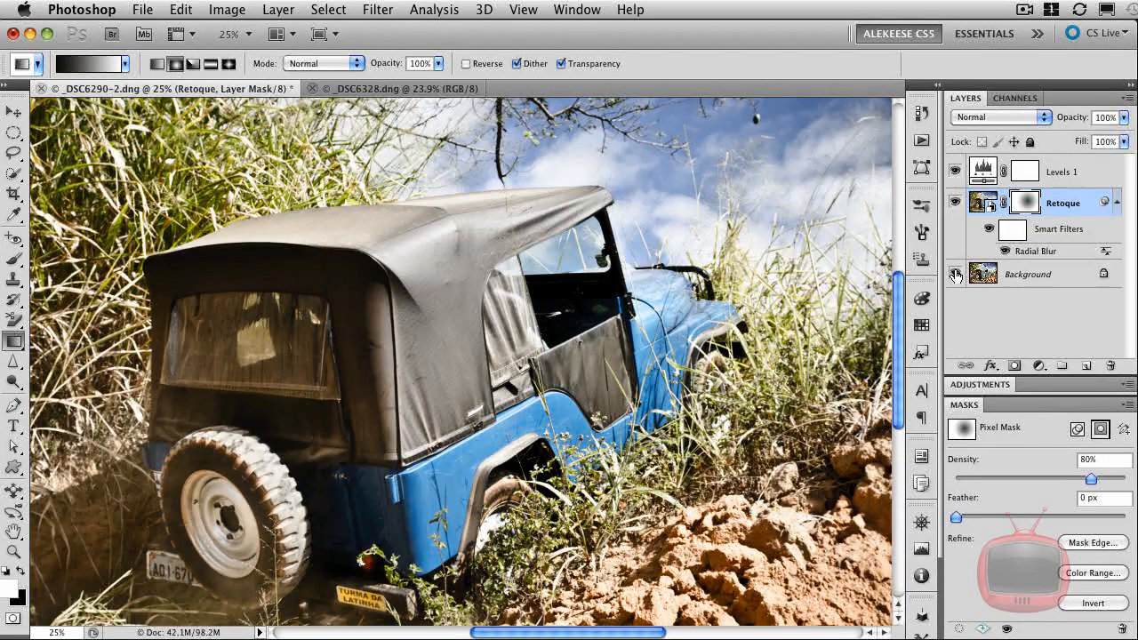
key("super+0")
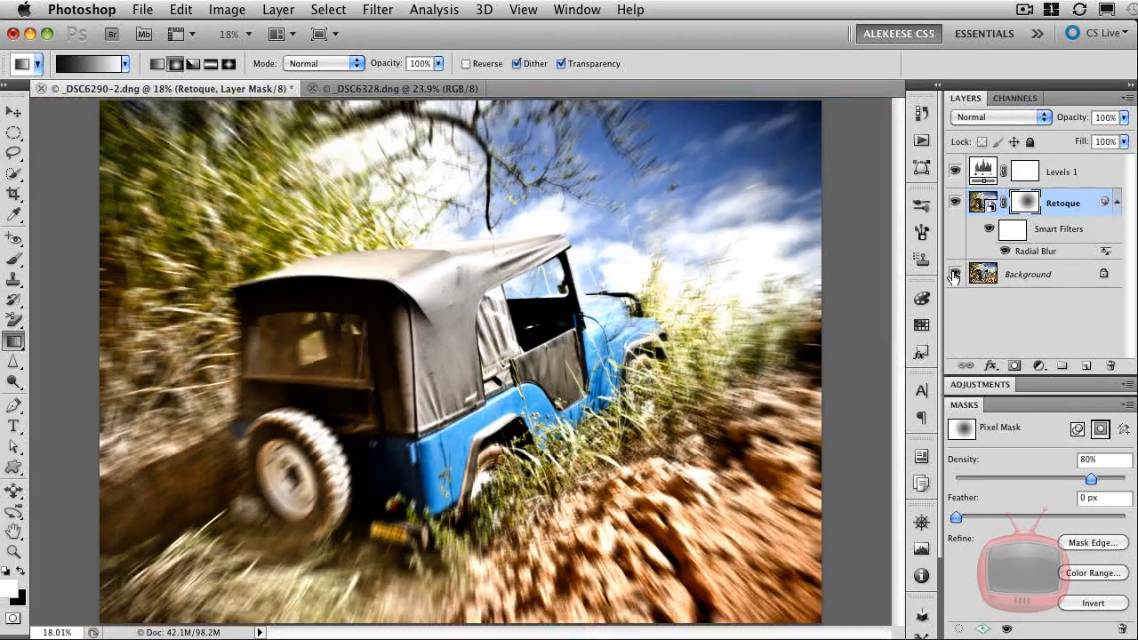
left_click(955, 275, "alt")
left_click(956, 276, "alt")
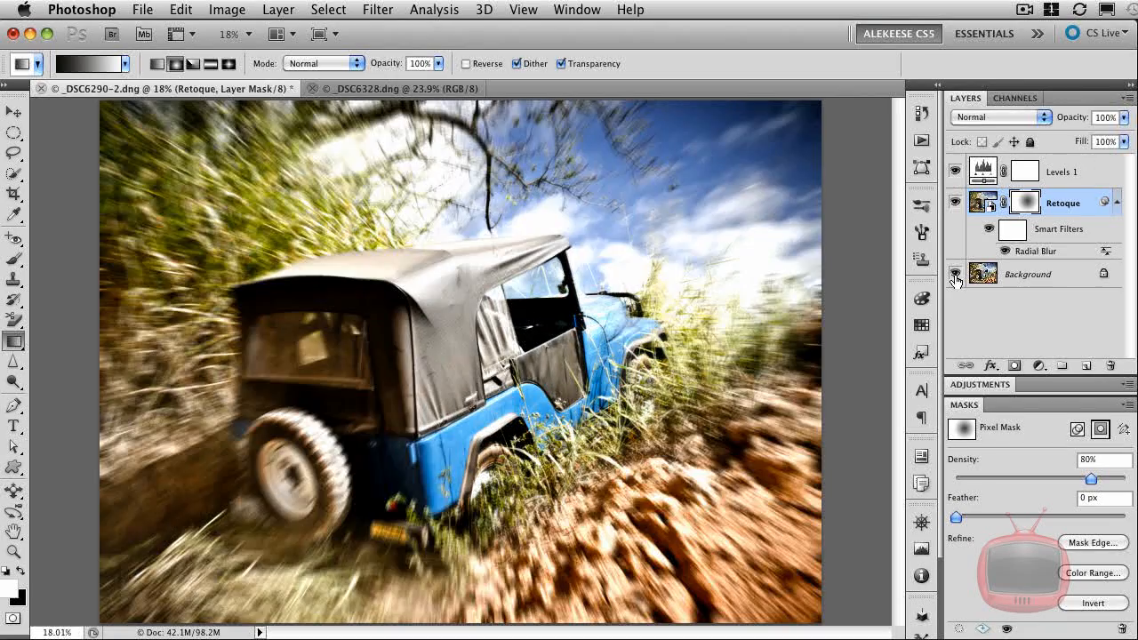
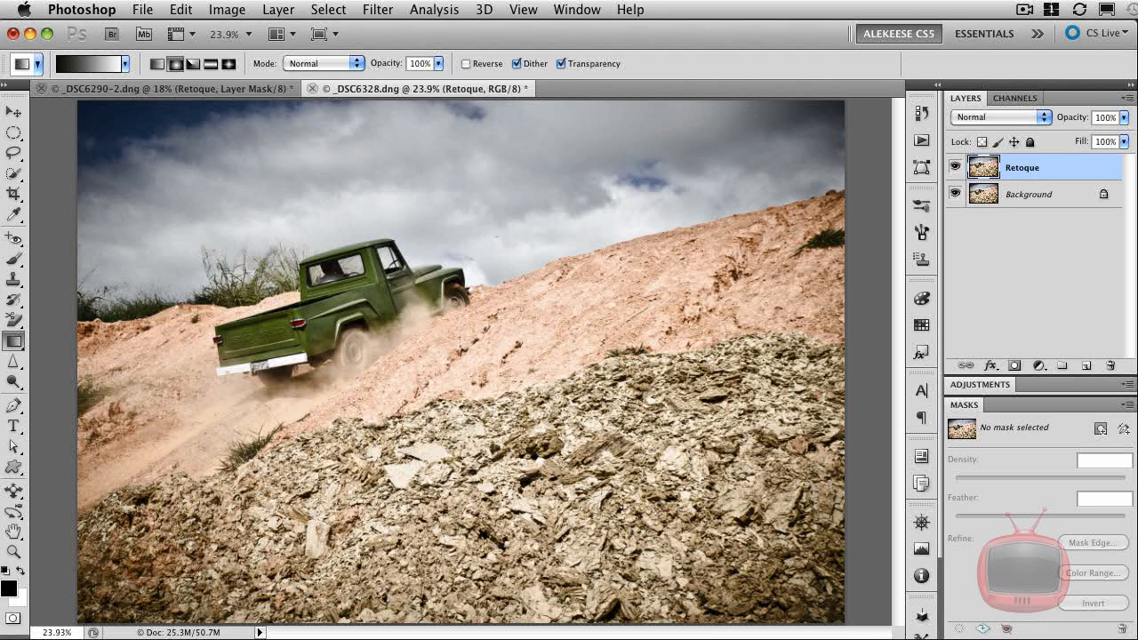
On a new layer in _DSC6328.dng, lasso a loose area around the green pickup and its dust trail and fill it with white.
left_click(1086, 366)
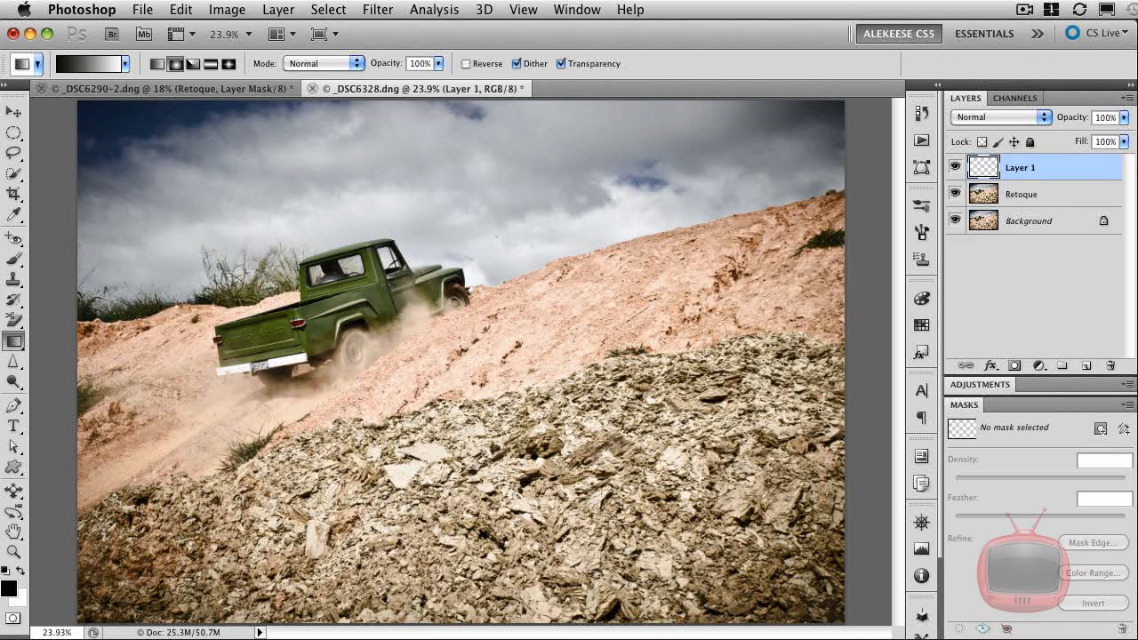
left_click(13, 153)
mouse_move(216, 303)
left_mouse_down()
mouse_move(255, 298)
mouse_move(304, 237)
left_mouse_up()
left_click_drag(380, 222, 440, 223)
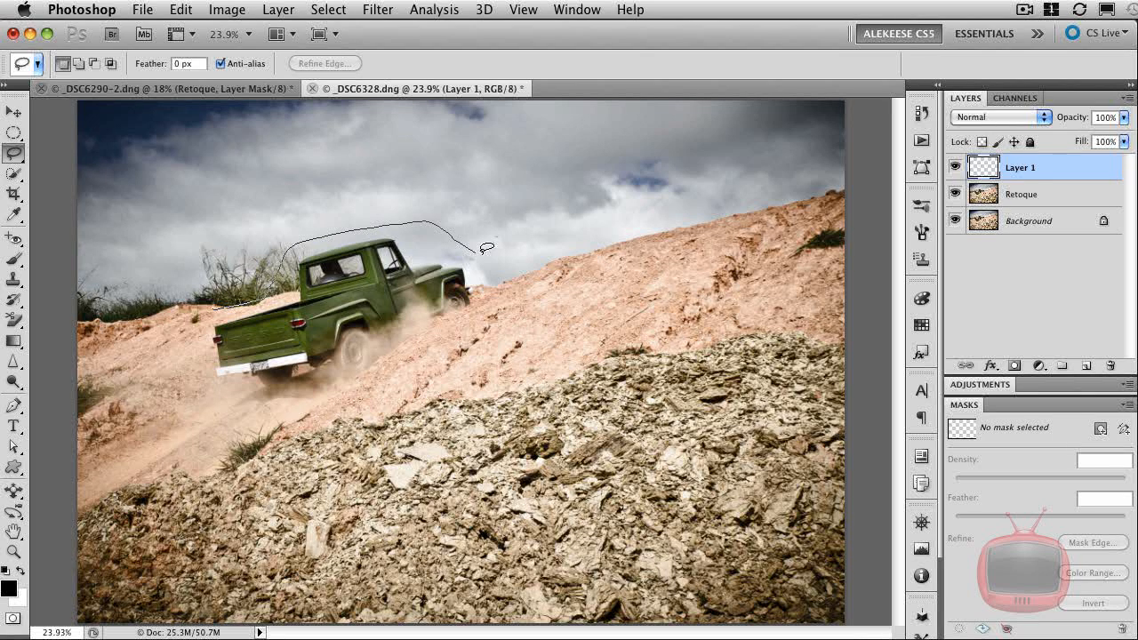
mouse_move(539, 259)
left_mouse_down()
mouse_move(599, 270)
mouse_move(626, 293)
mouse_move(598, 333)
mouse_move(465, 383)
mouse_move(248, 423)
mouse_move(167, 462)
mouse_move(130, 465)
mouse_move(108, 446)
mouse_move(153, 332)
mouse_move(229, 281)
mouse_move(281, 281)
left_mouse_up()
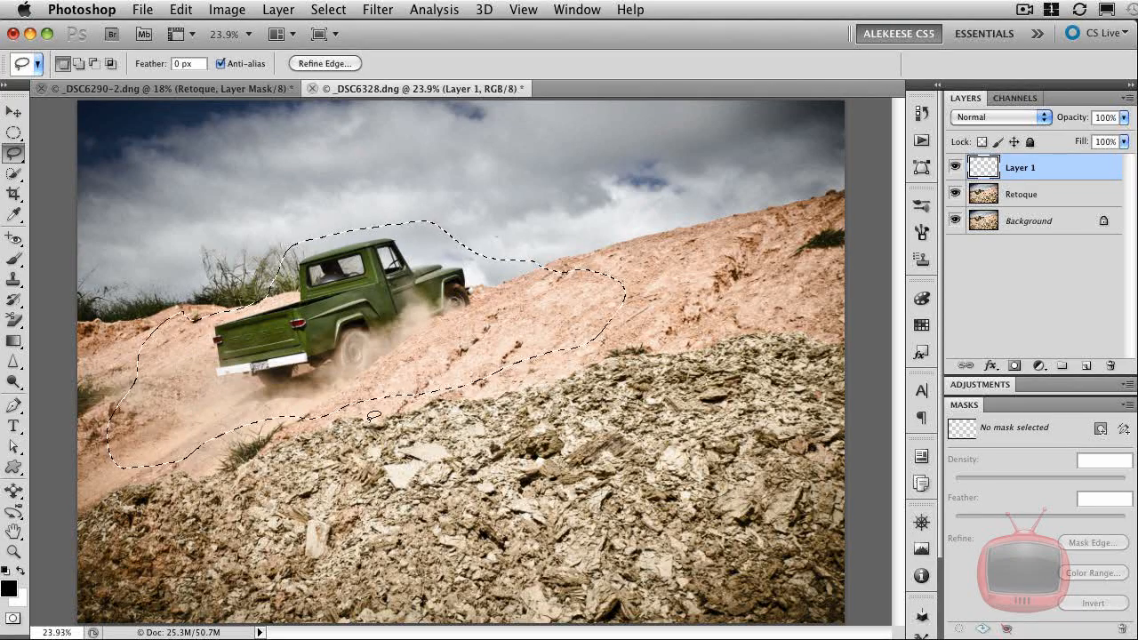
key("super+BackSpace")
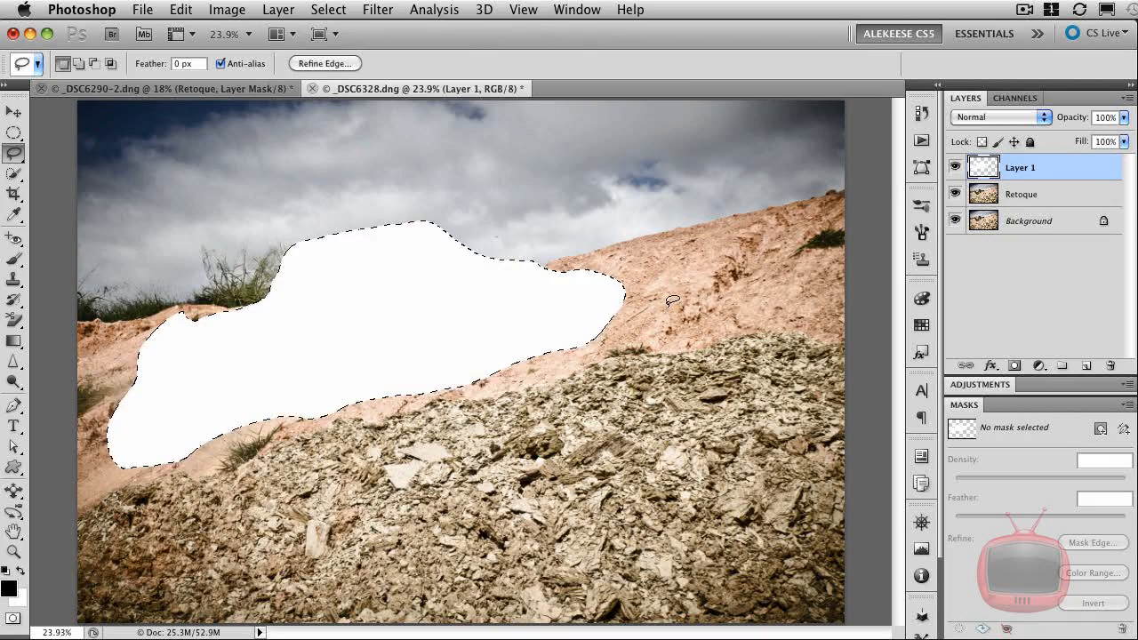
Invert the selection, fill the area around the white shape with black, and deselect.
left_click(328, 9)
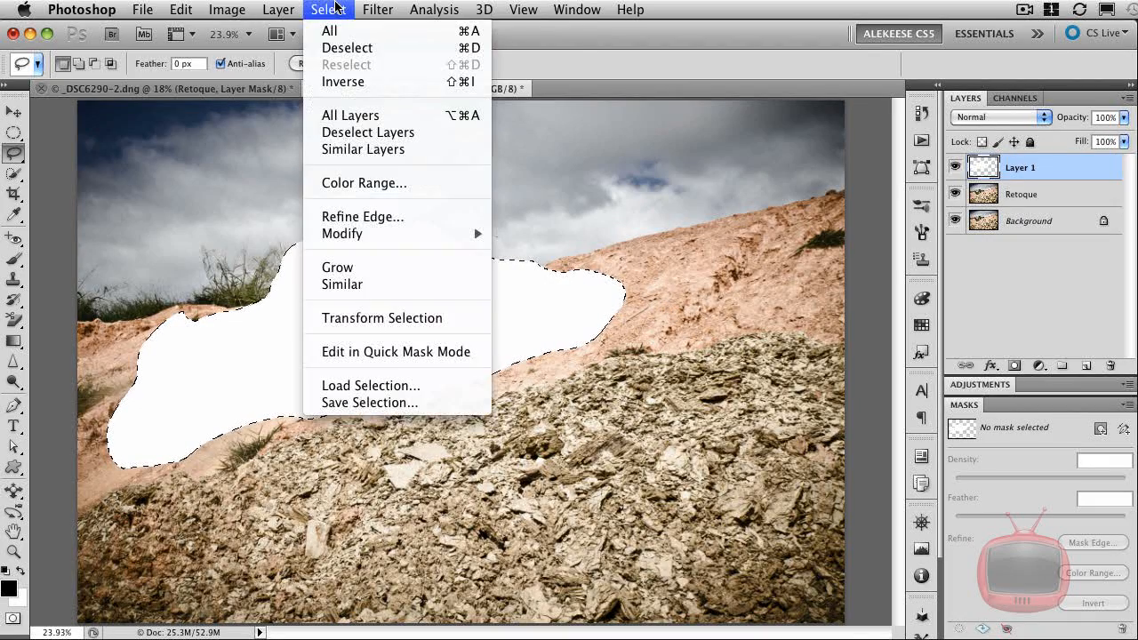
left_click(343, 81)
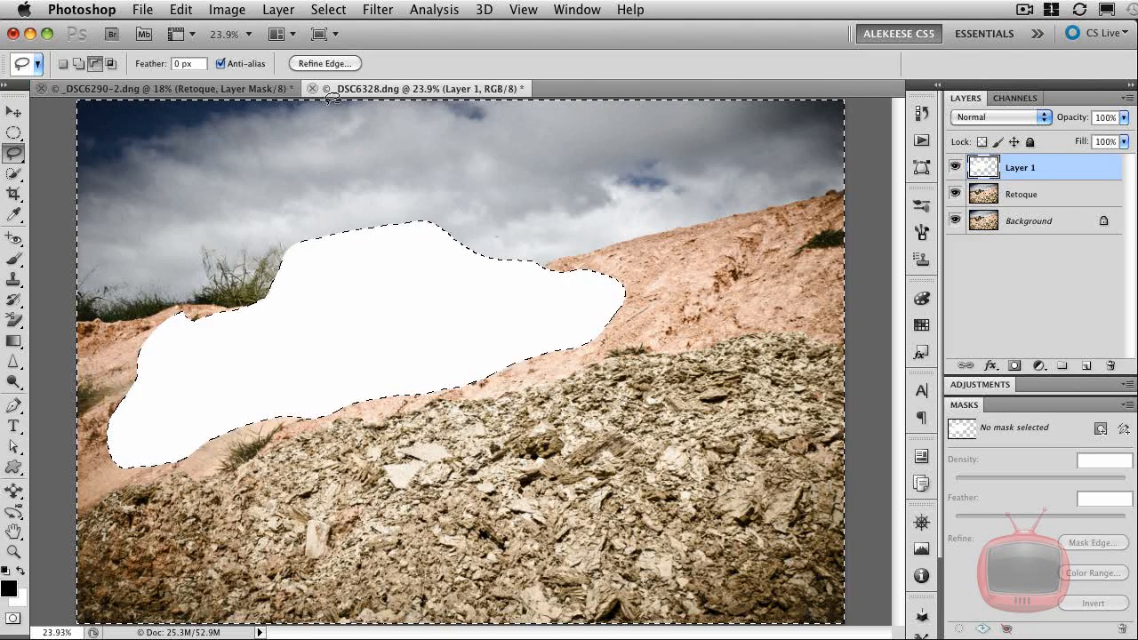
key("alt+BackSpace")
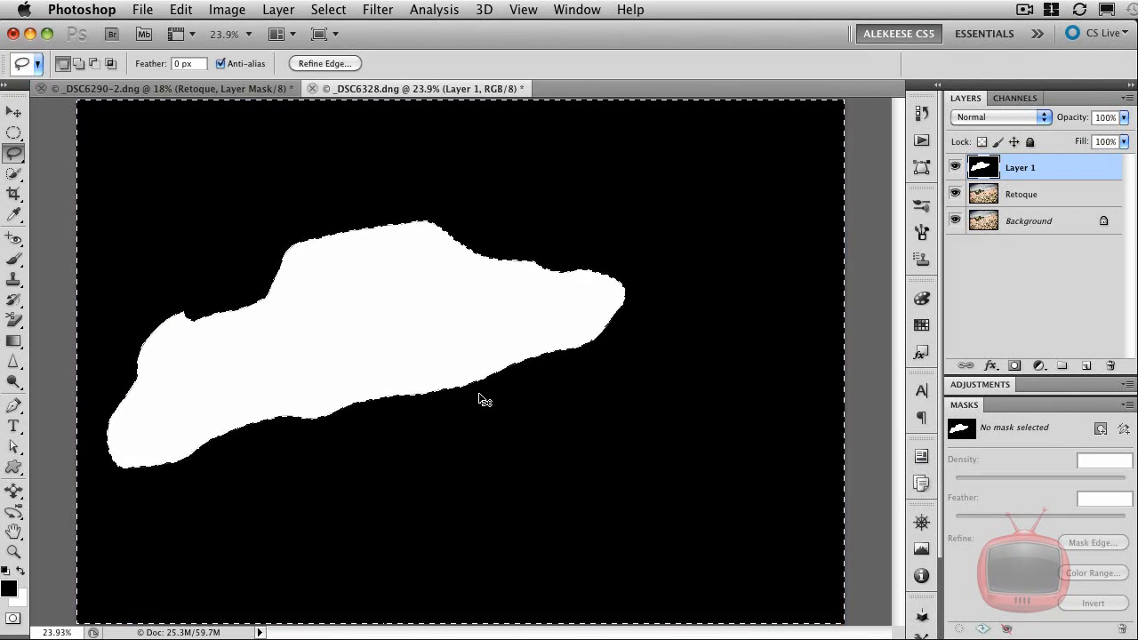
key("super+d")
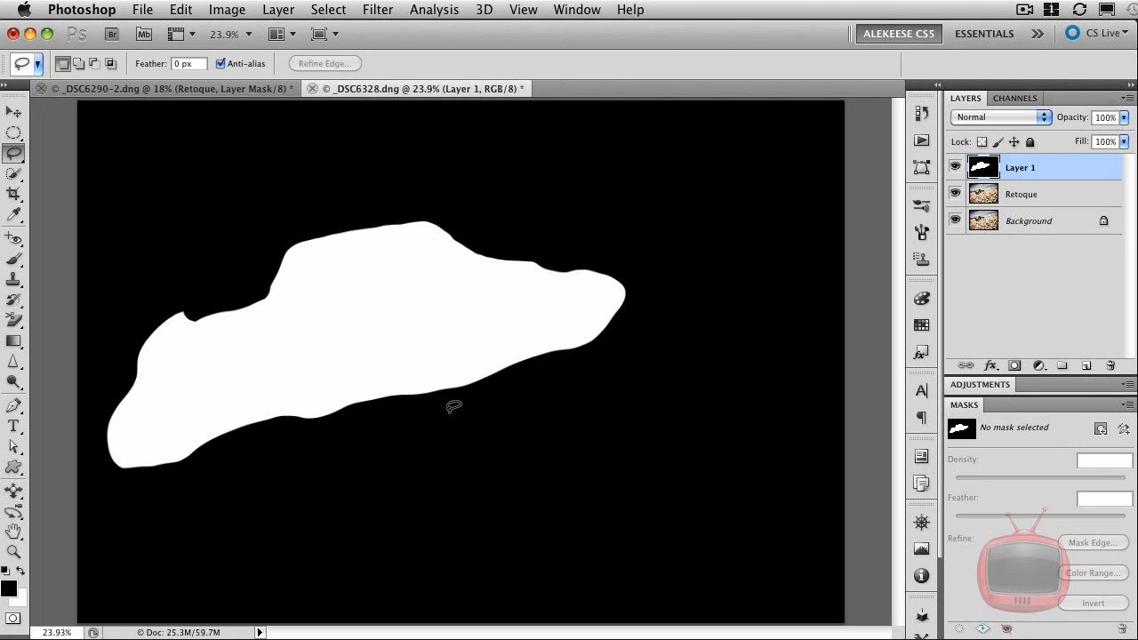
Soften the black-and-white shape on Layer 1 with a Gaussian Blur of 150 pixels radius.
left_click(384, 14)
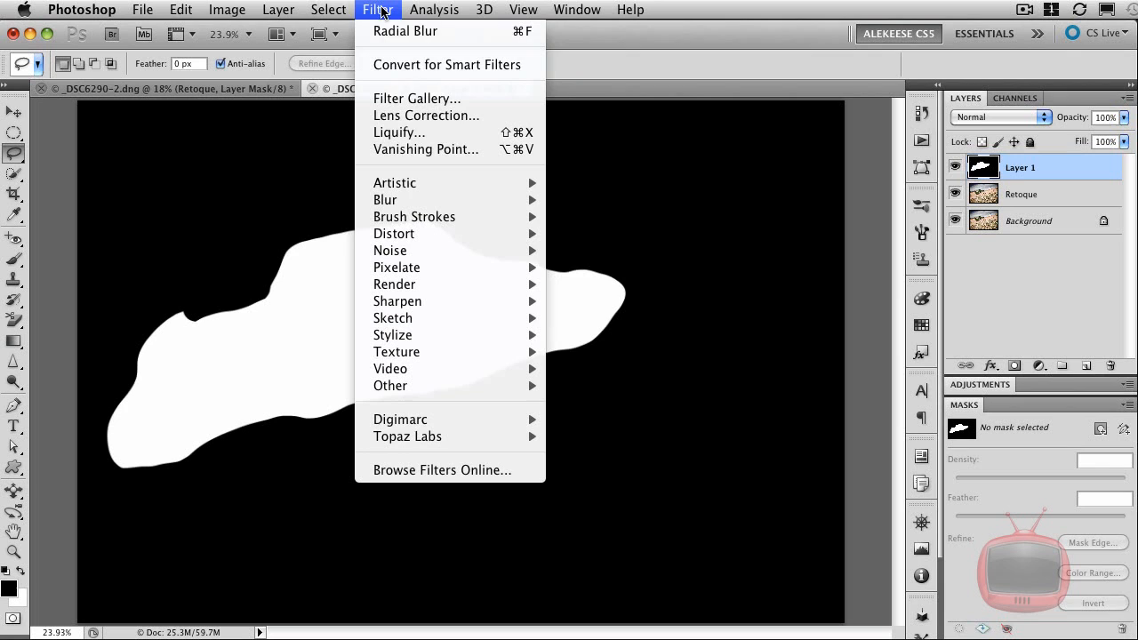
mouse_move(447, 201)
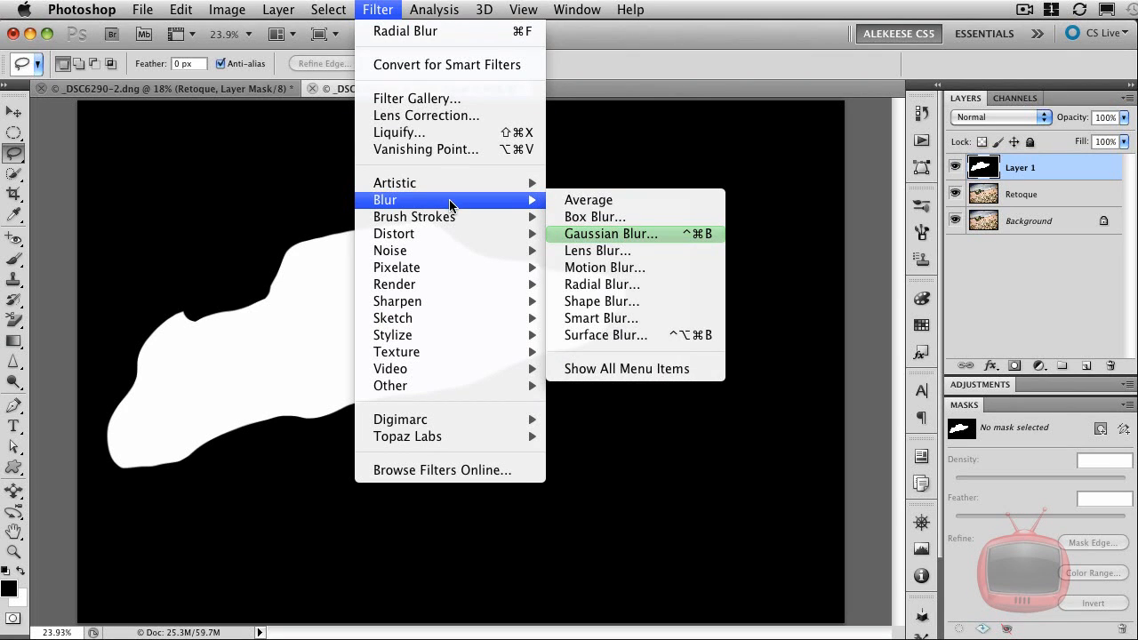
left_click(670, 234)
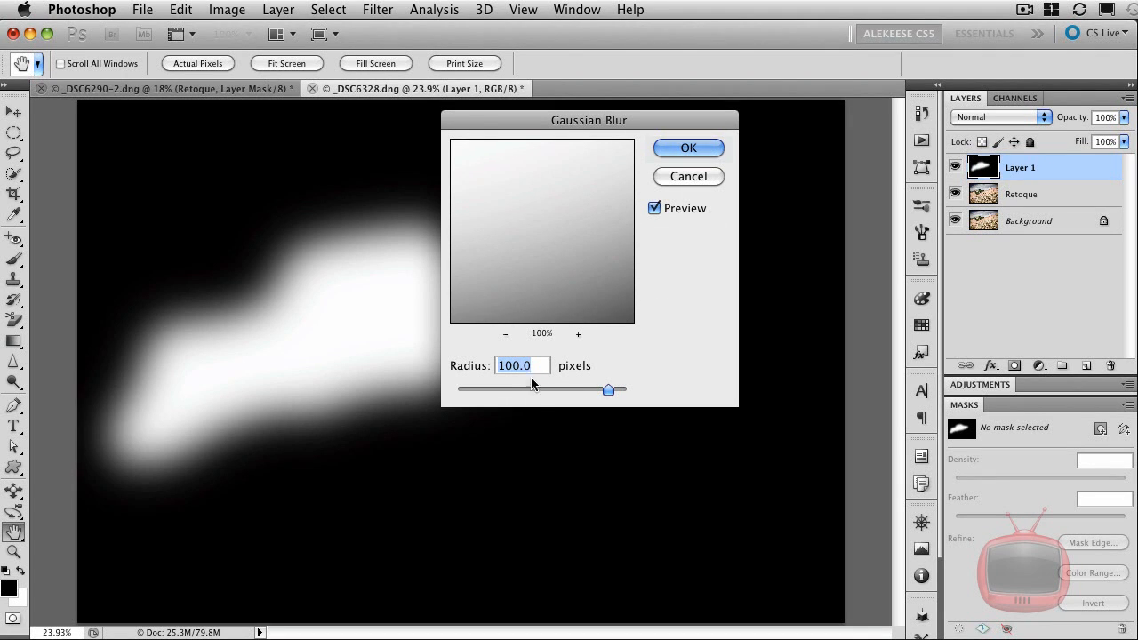
type("200")
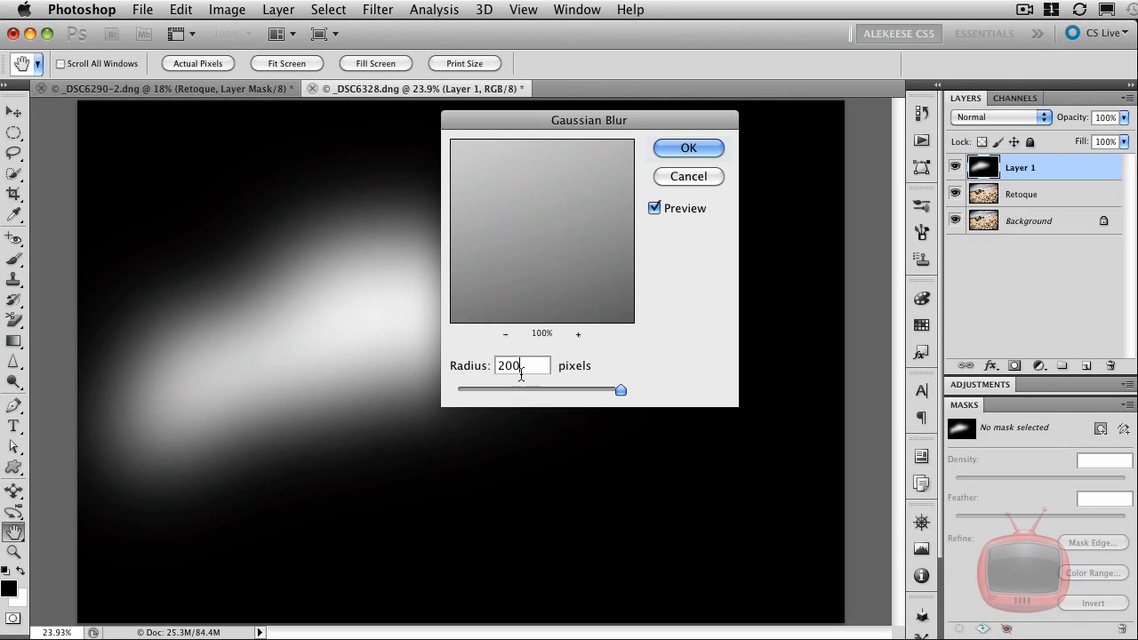
double_click(514, 368)
type("150")
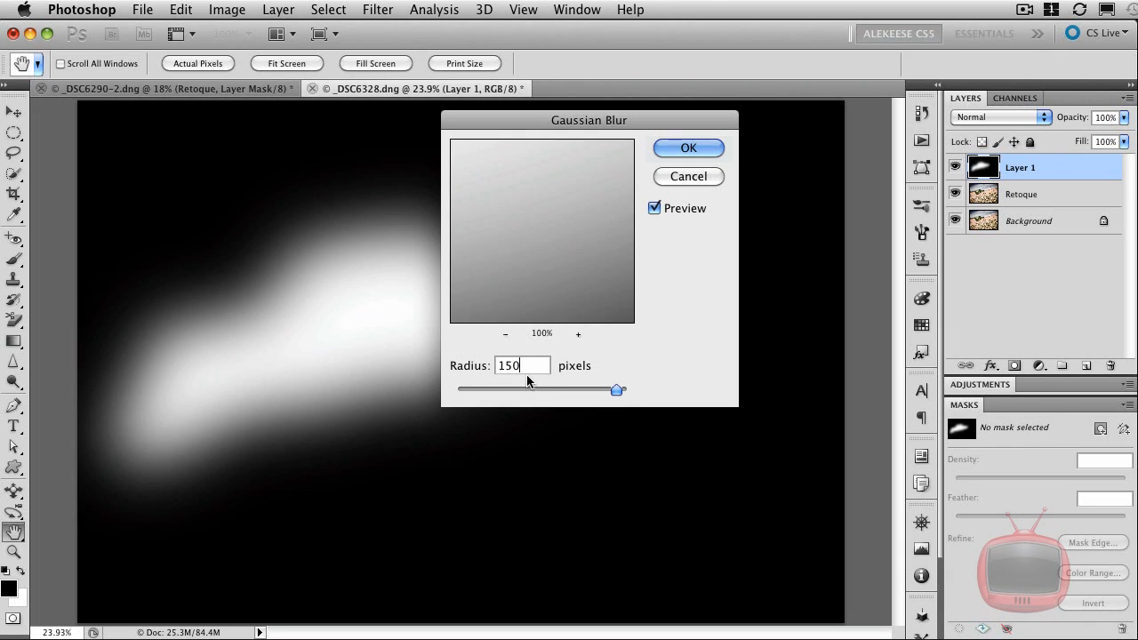
left_click(691, 148)
key("l")
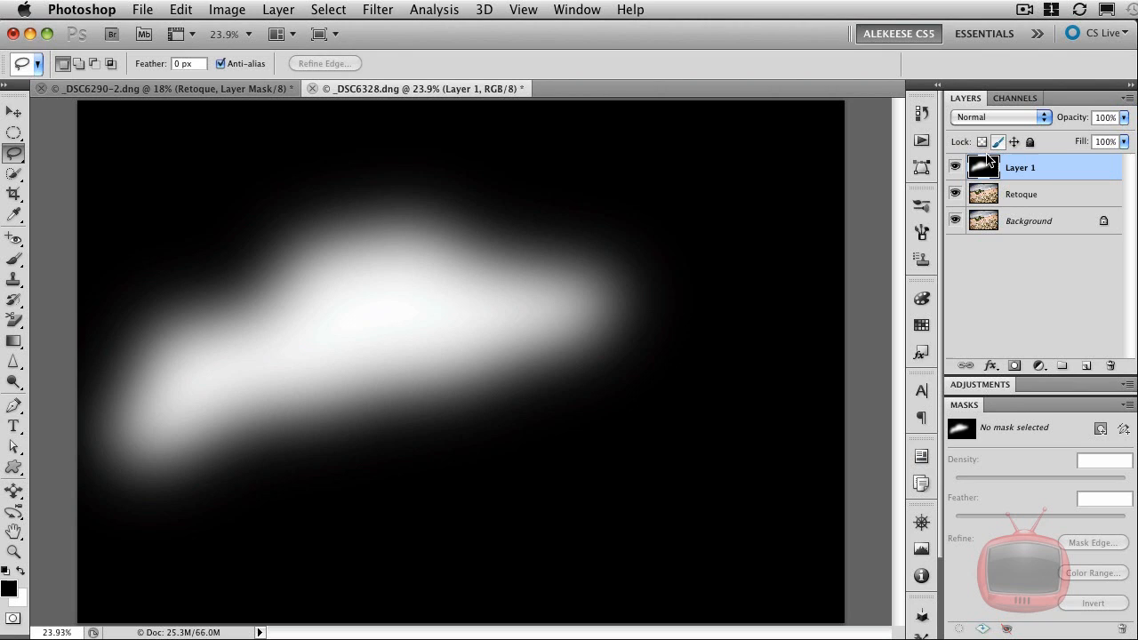
Duplicate the Blue channel of the blurred shape and hide Layer 1.
left_click(1023, 100)
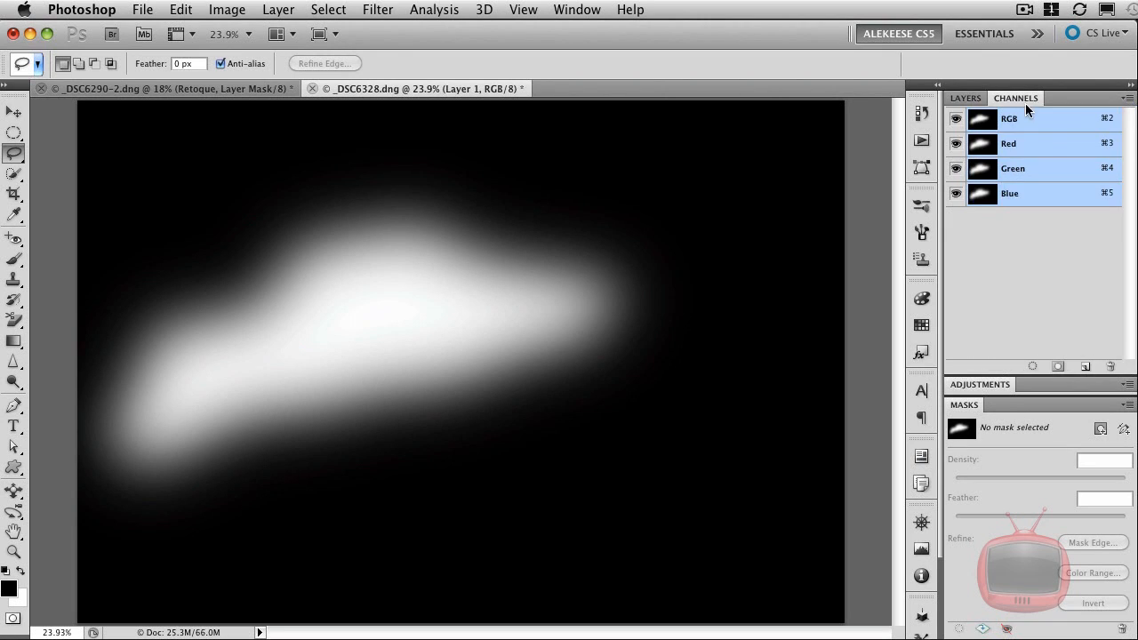
left_click_drag(984, 201, 1088, 359)
left_click_drag(1087, 359, 1089, 363)
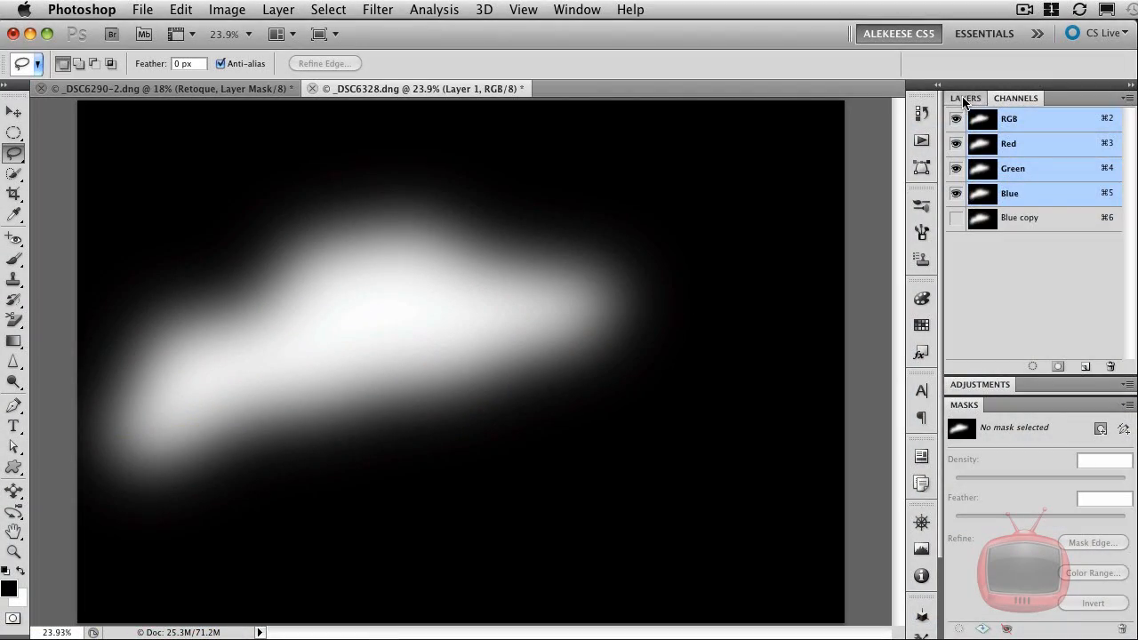
left_click(965, 98)
left_click(954, 169)
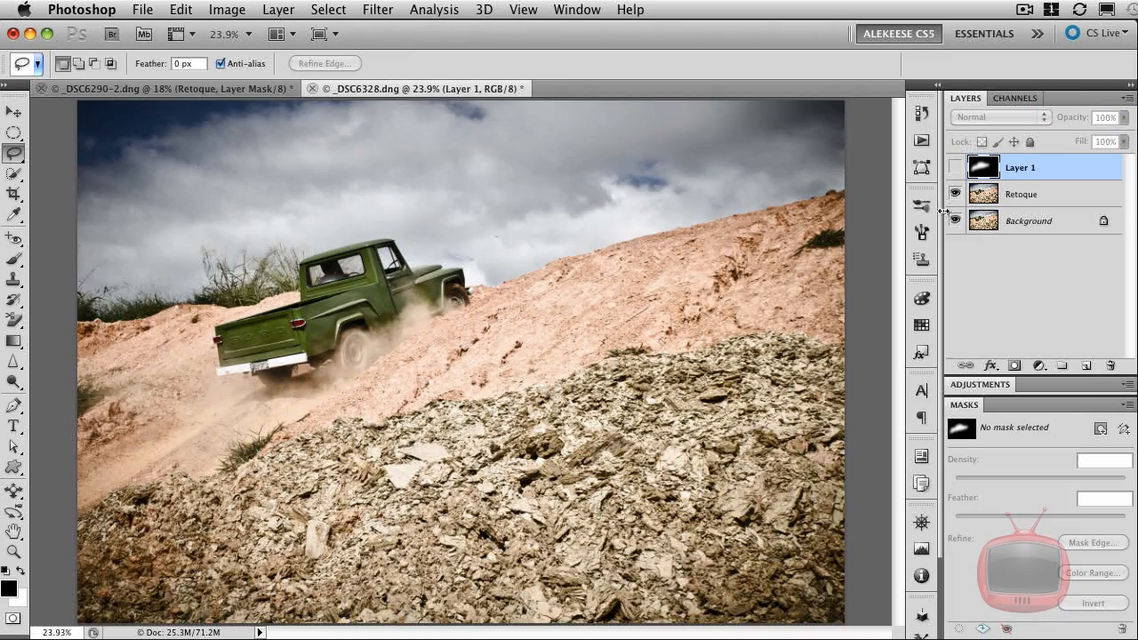
Open a Lens Blur for the Retoque layer with the Blue copy channel as the depth map source.
left_click(990, 196)
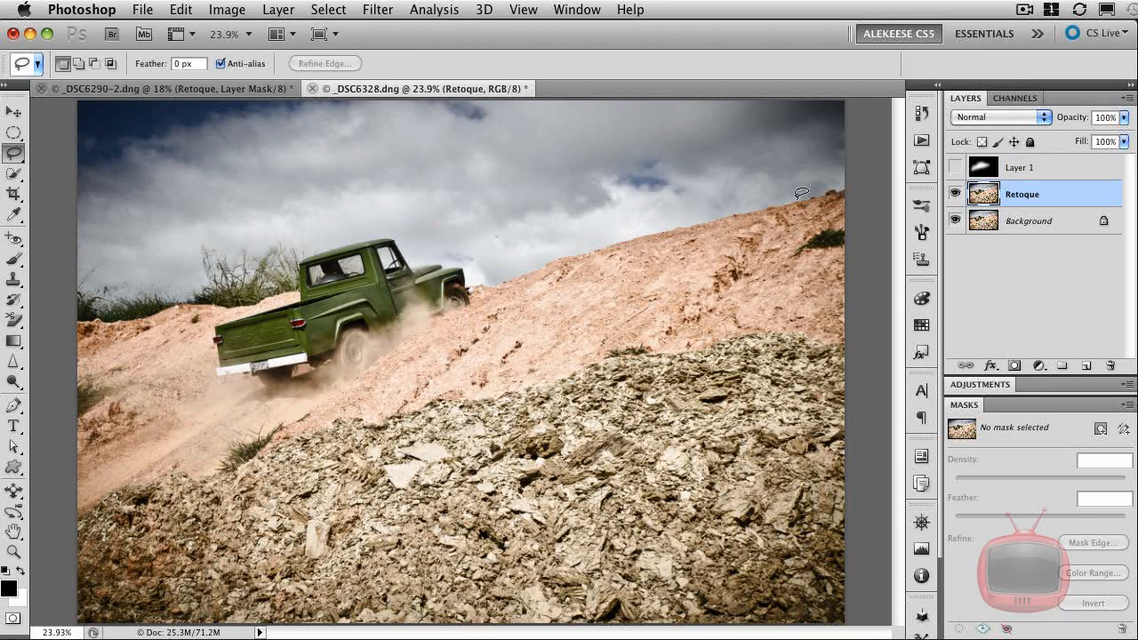
left_click(378, 9)
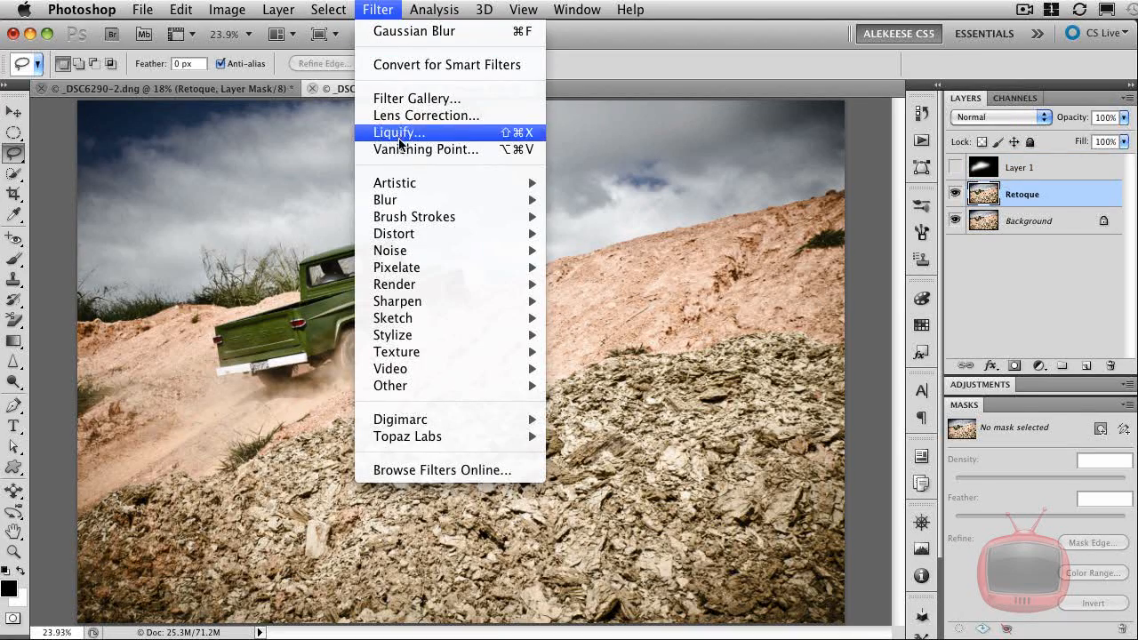
mouse_move(412, 203)
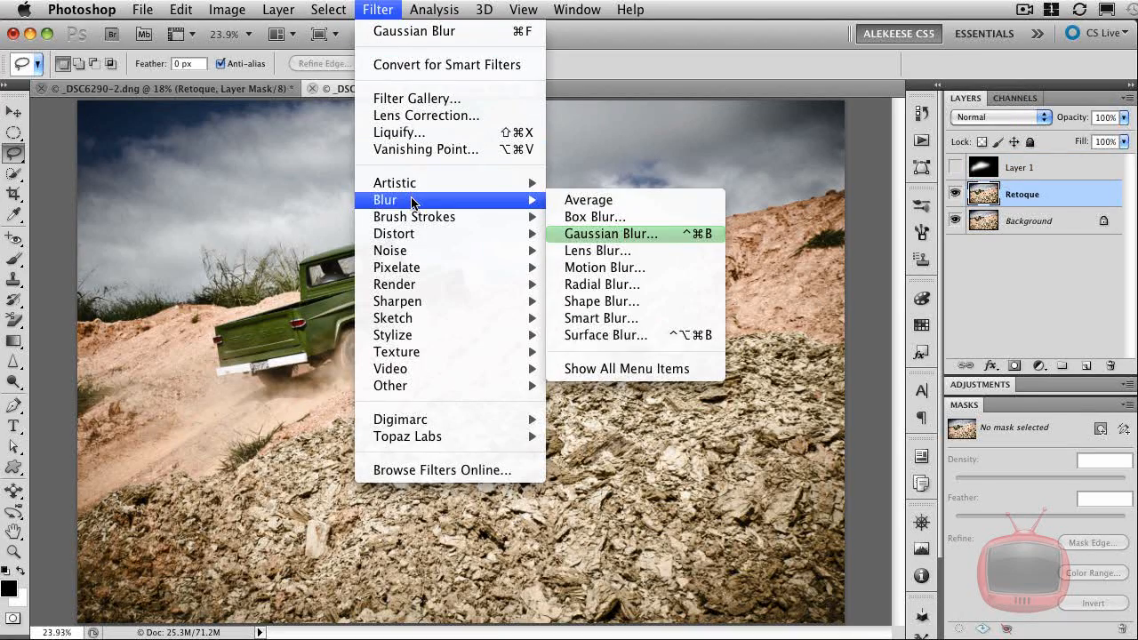
left_click(645, 251)
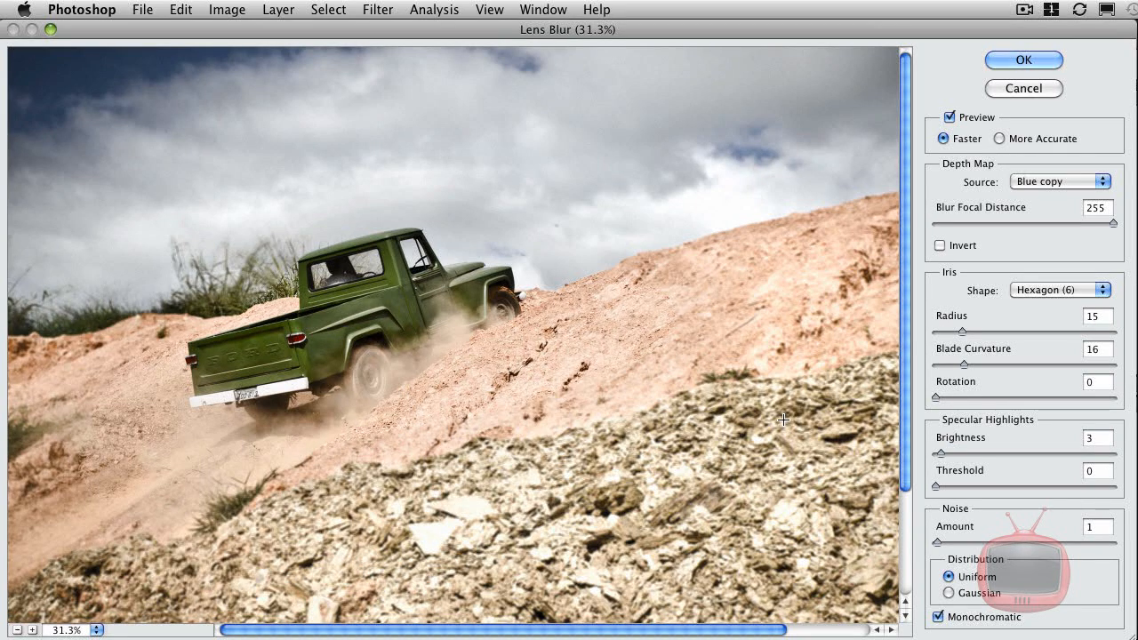
left_click(1084, 180)
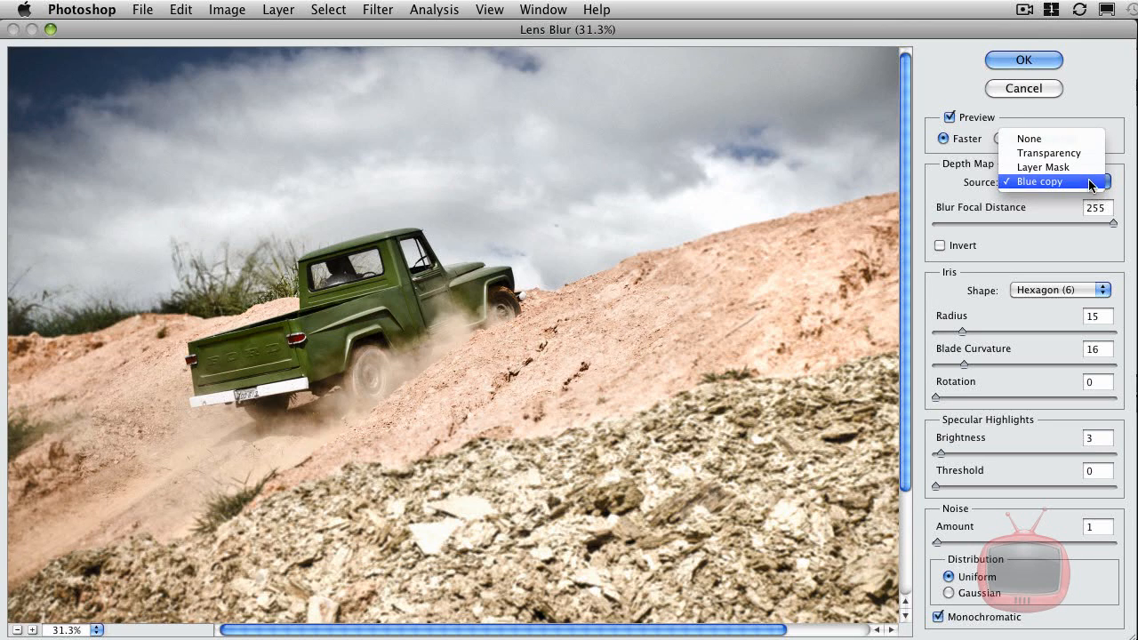
left_click(1036, 187)
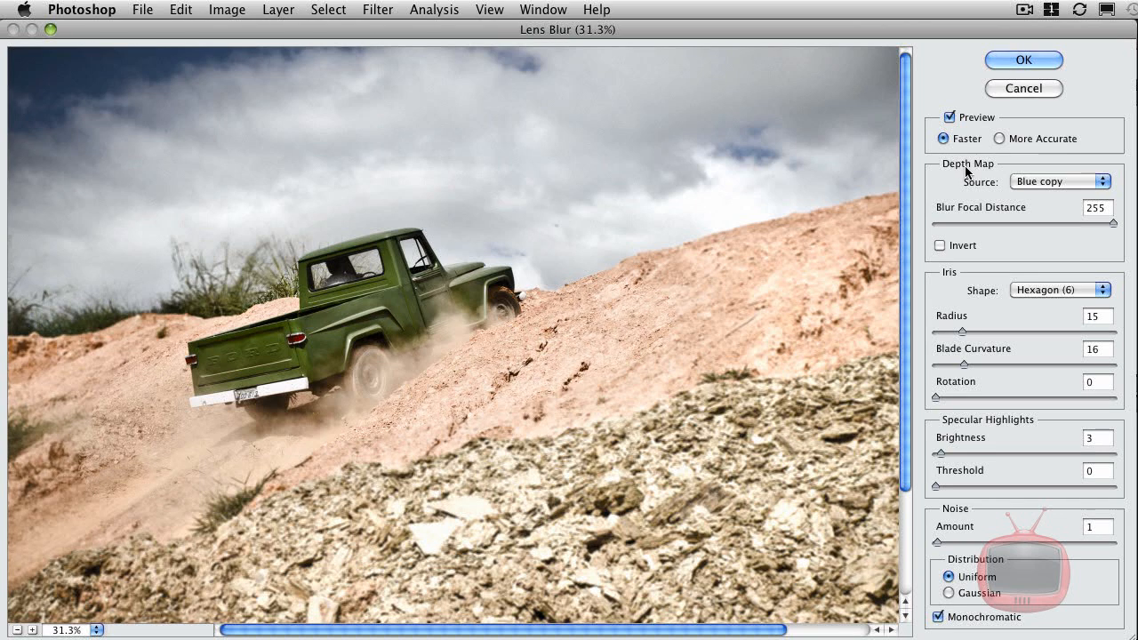
Try inverting the Lens Blur depth map to compare which area gets blurred.
left_click(940, 245)
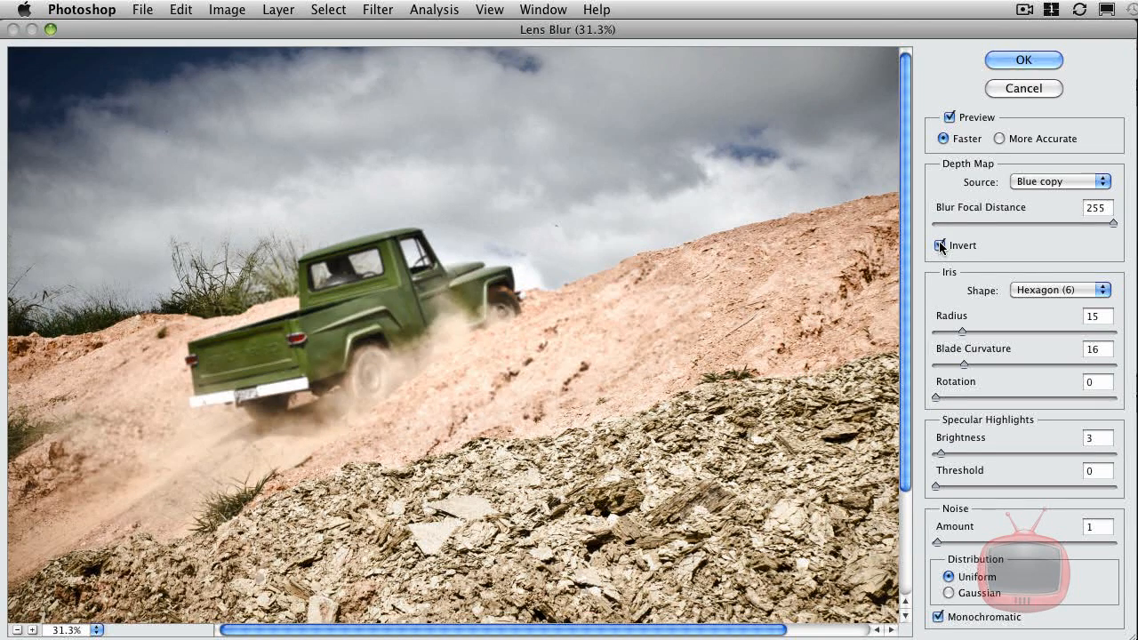
left_click(940, 246)
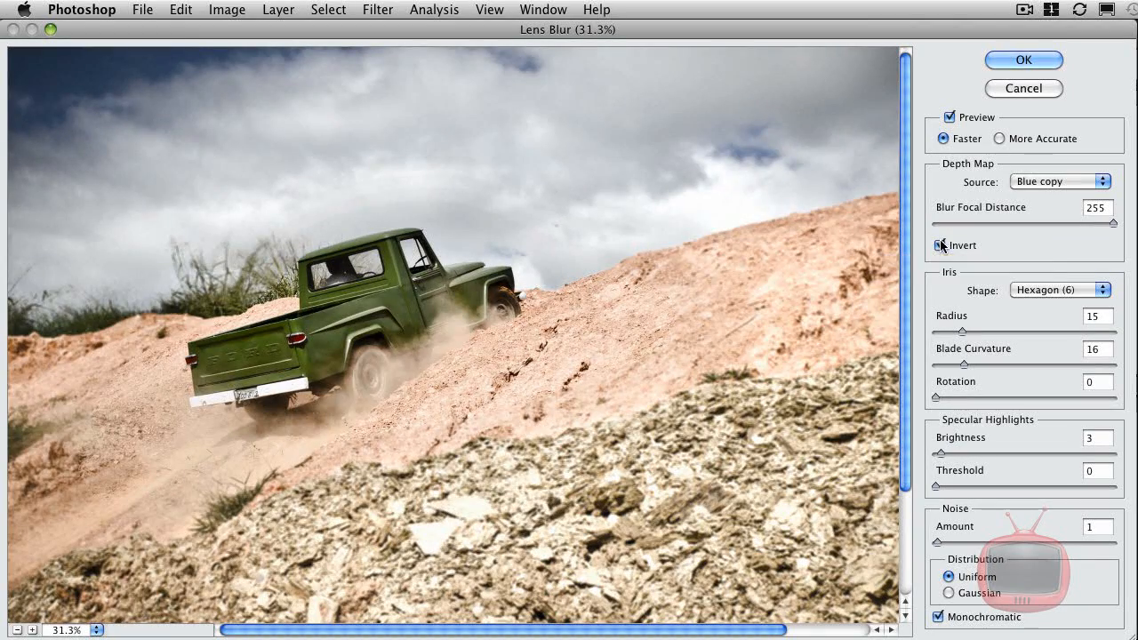
left_click(940, 246)
Focus the Lens Blur on the pickup's cab and set the iris radius to 33 and specular highlight brightness to 2.
left_click(385, 286)
left_click(393, 285)
left_click_drag(962, 332, 997, 333)
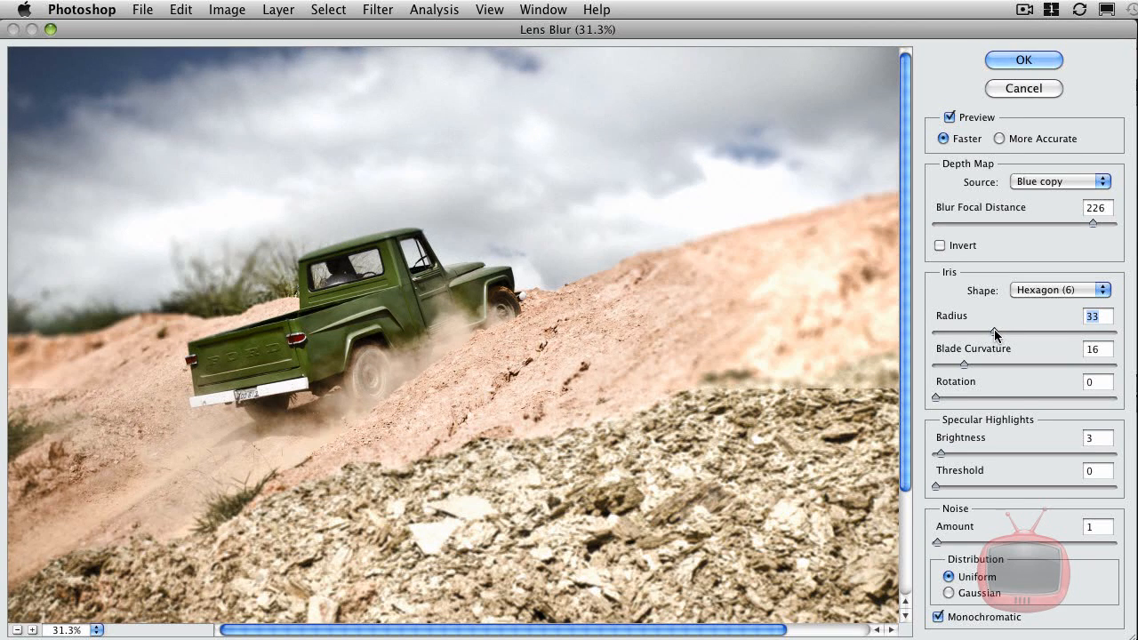
double_click(1089, 439)
type("1")
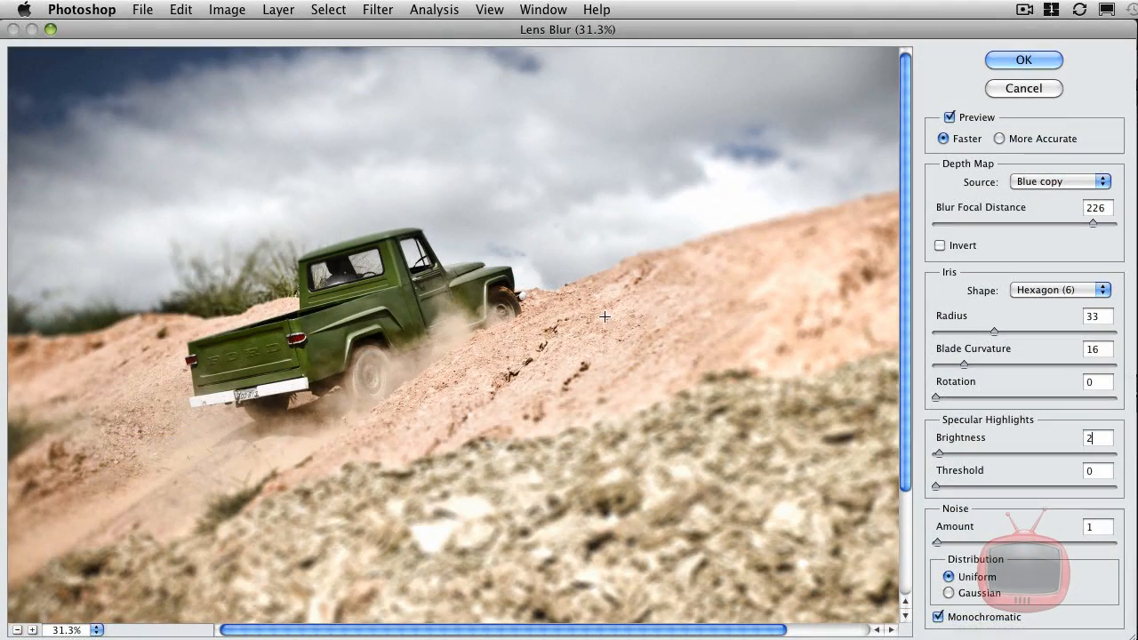
Try focusing on the sky, refocus on the pickup's cab, and apply the Lens Blur with an iris radius of 30.
left_click(720, 275)
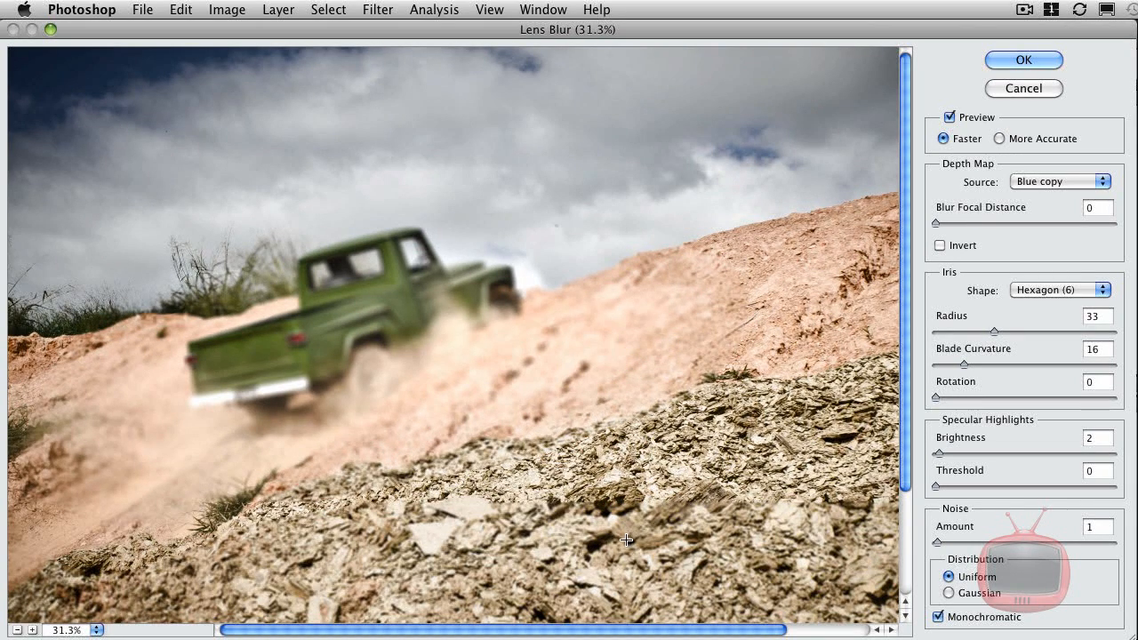
left_click(351, 286)
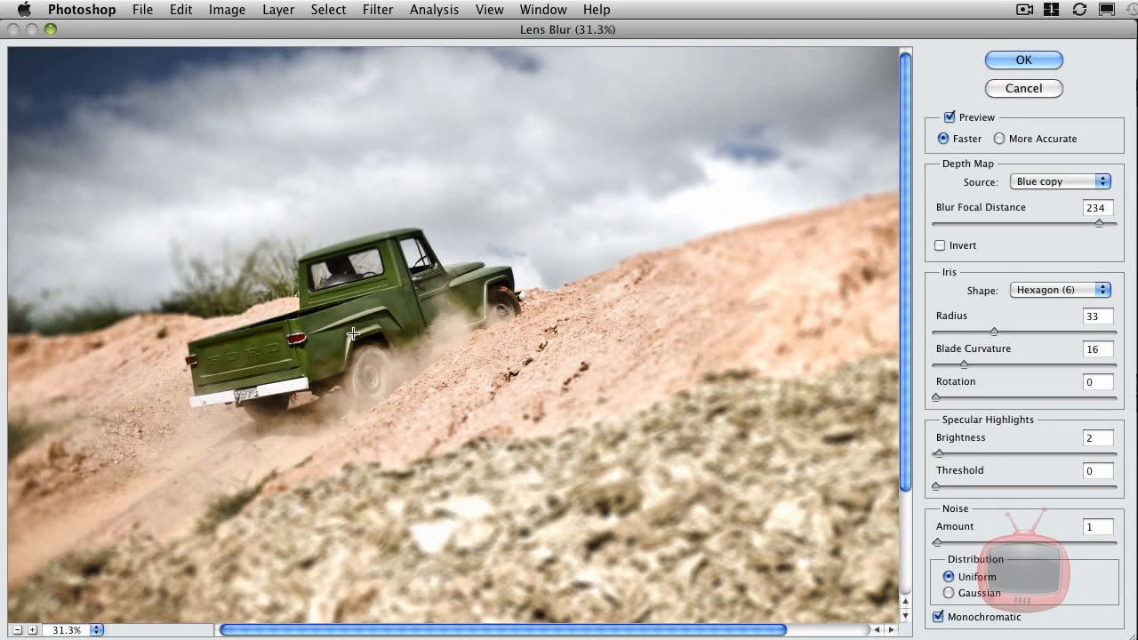
left_click_drag(999, 331, 1019, 333)
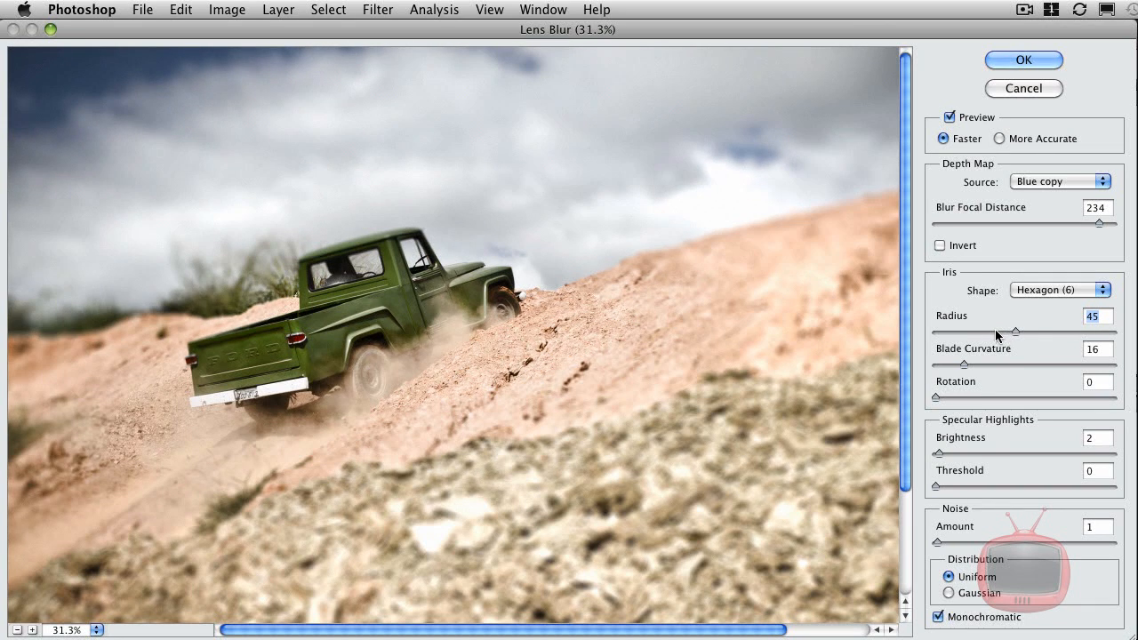
left_click(976, 332)
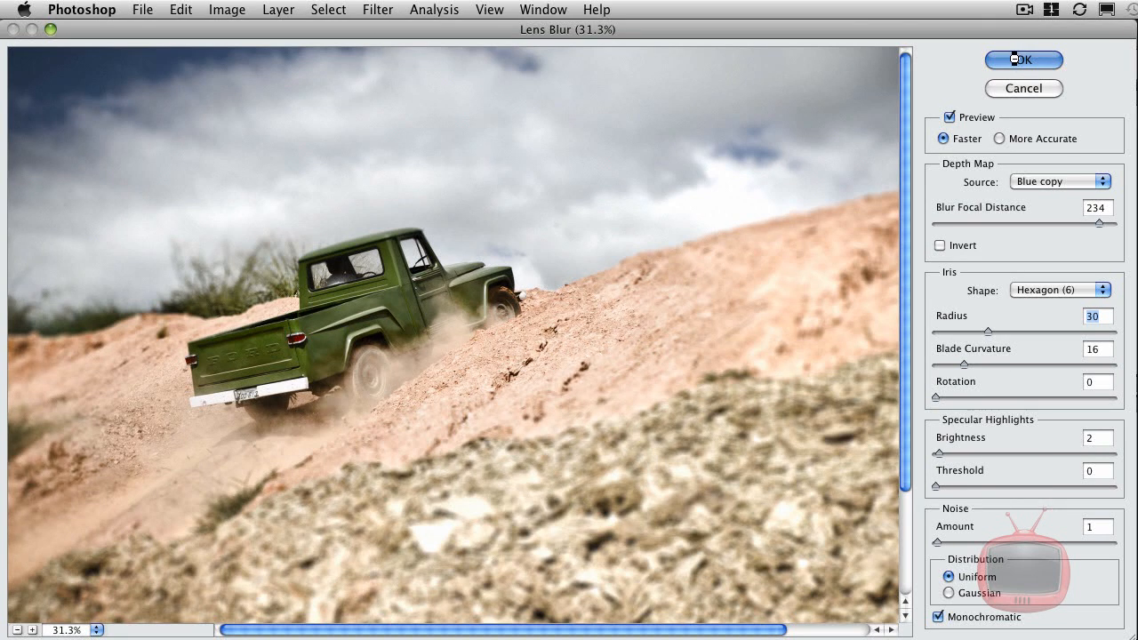
left_click(1009, 60)
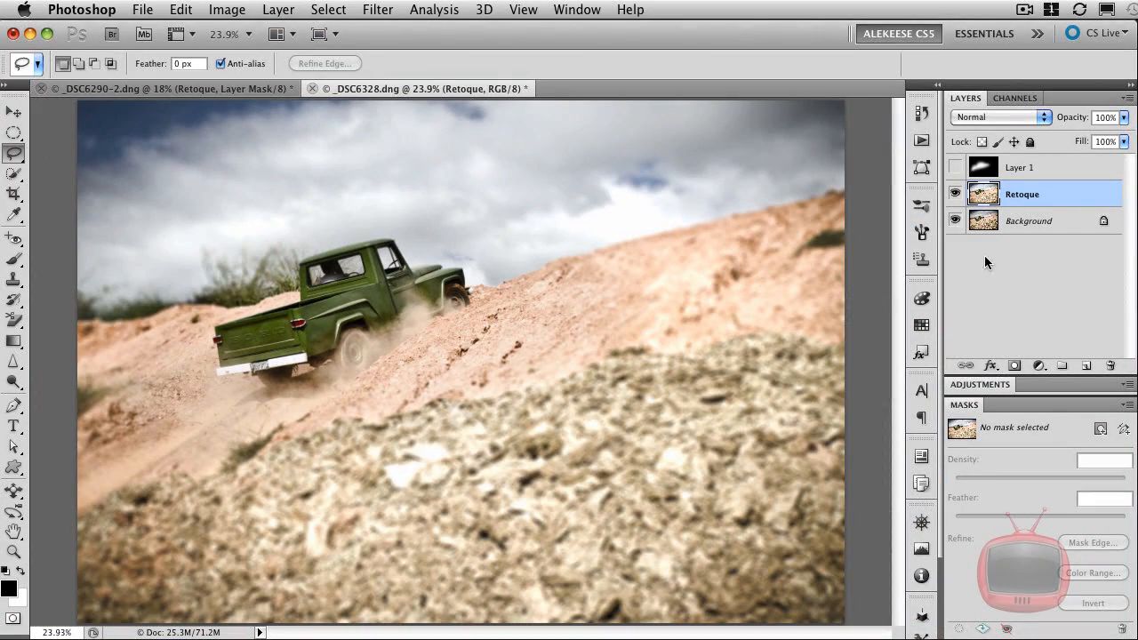
Compare the photo with and without the Lens Blur and examine the focus transition around the pickup up close.
key("ctrl+z")
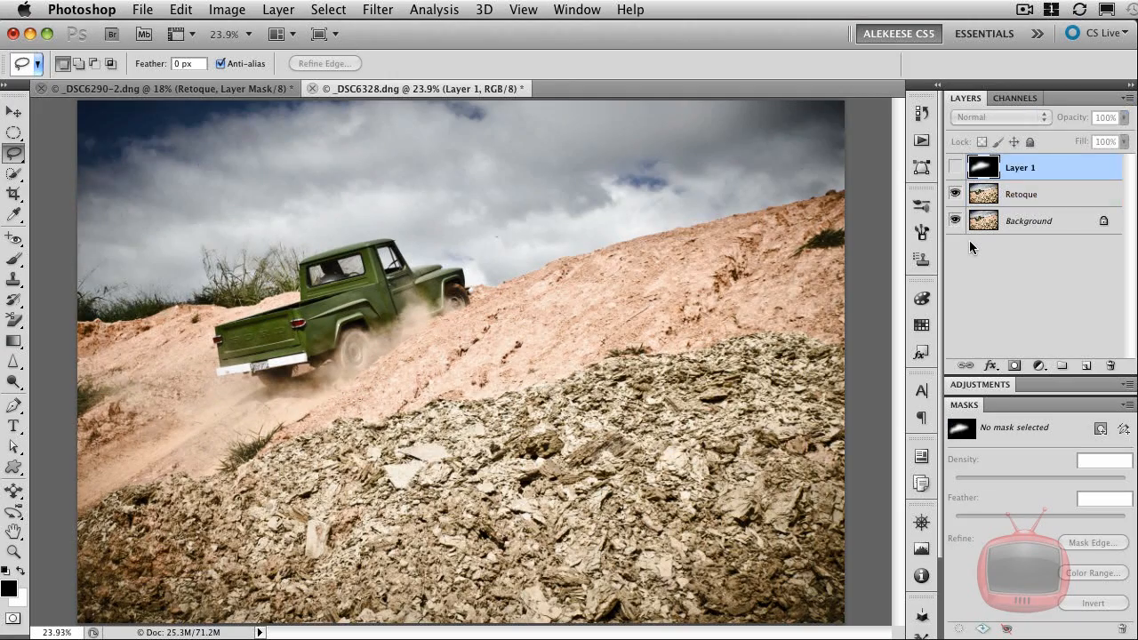
key("ctrl+z")
key("ctrl+z")
key("ctrl+z")
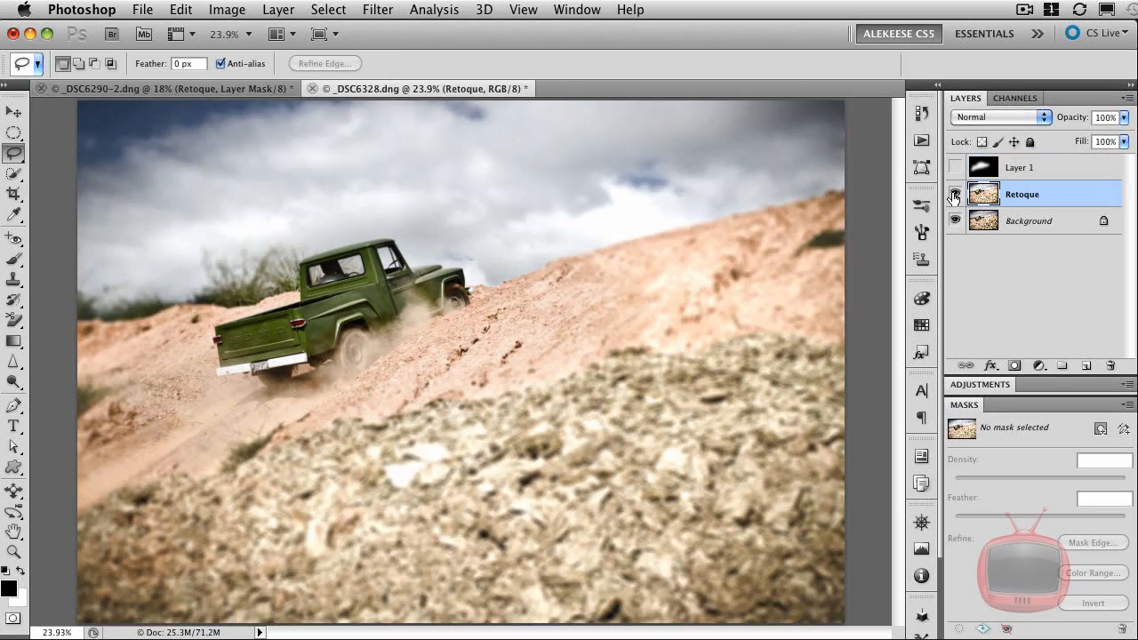
left_click(954, 194)
left_click(955, 194)
left_click(952, 197)
left_click(952, 201)
key("ctrl+plus")
key("ctrl+plus")
key("ctrl+plus")
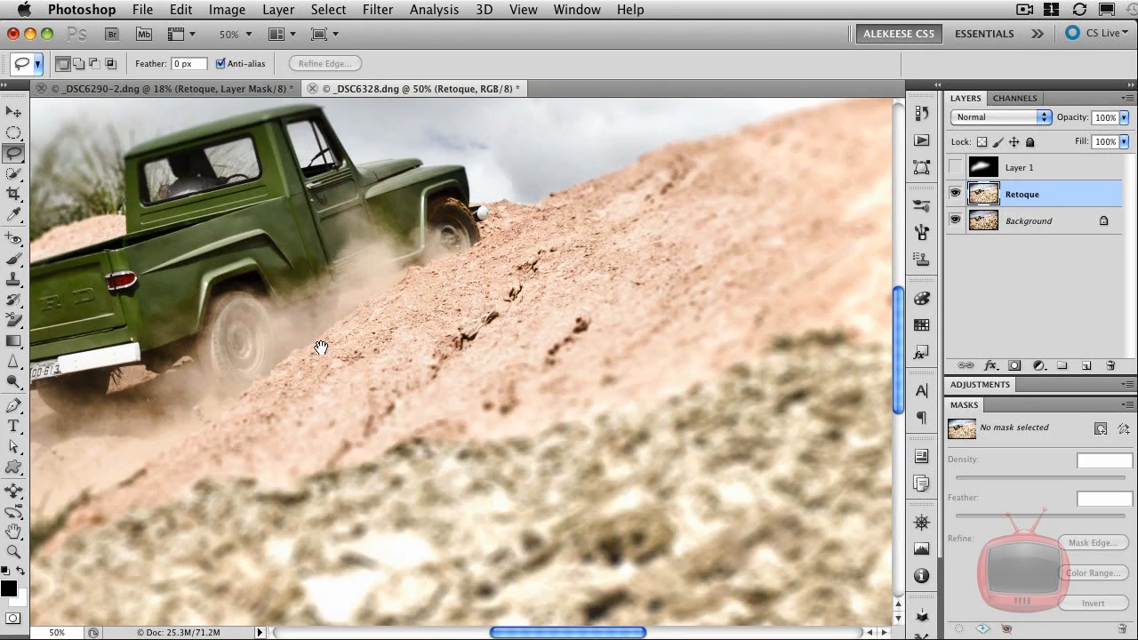
left_click_drag(278, 208, 318, 229)
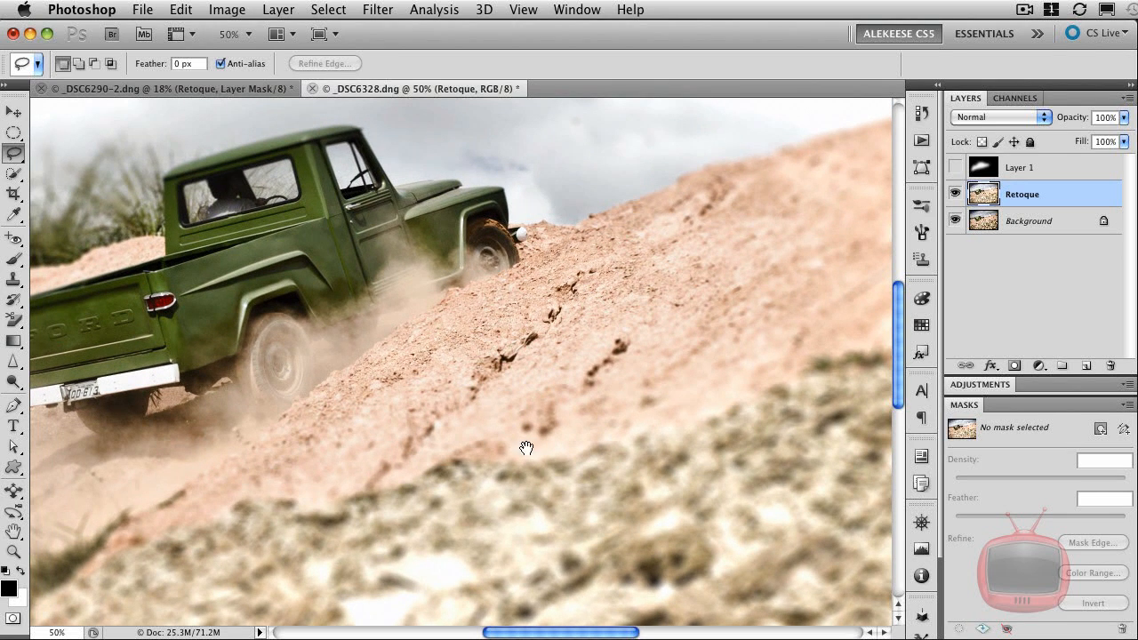